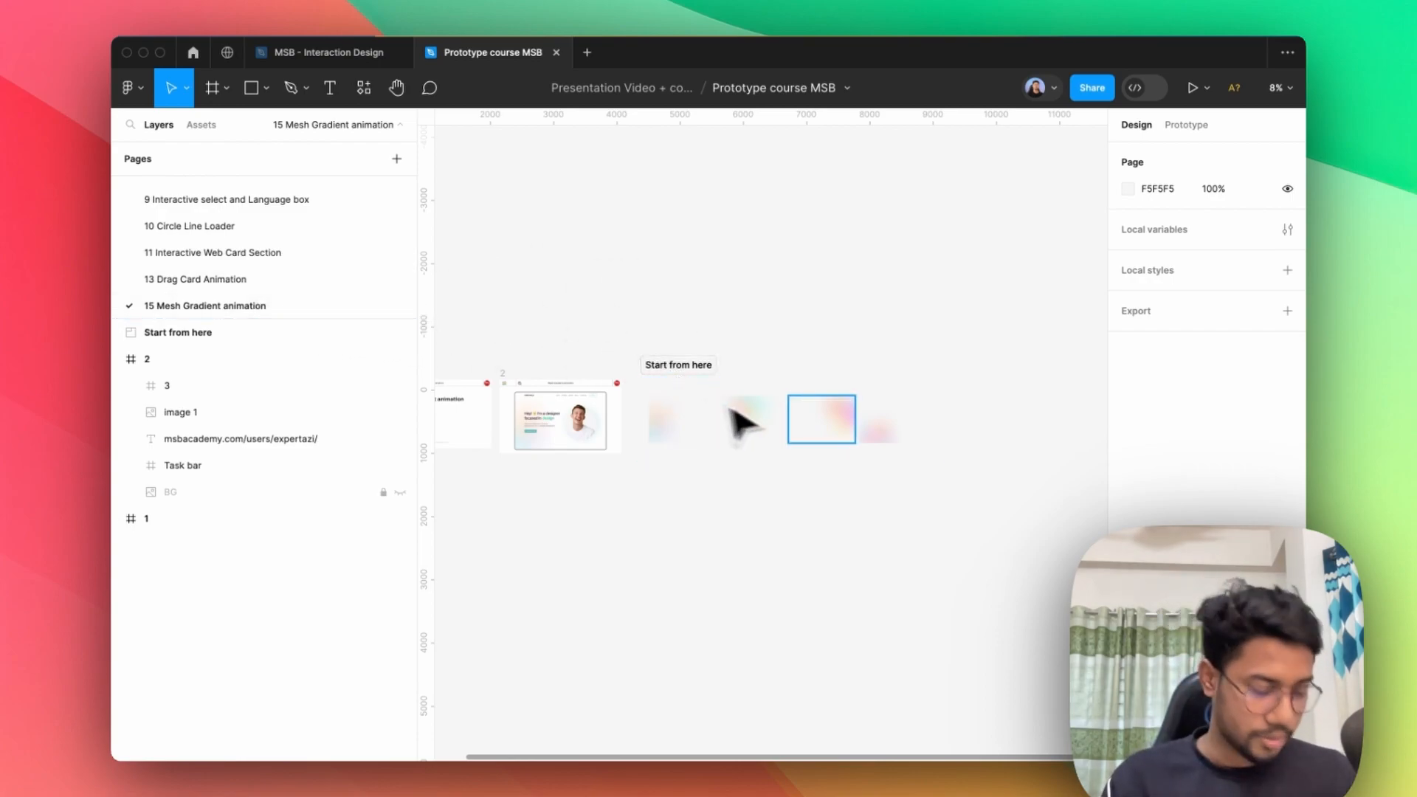
Duplicate the "Start from here" section and place the copy in the empty canvas area below the original.
left_click(696, 401)
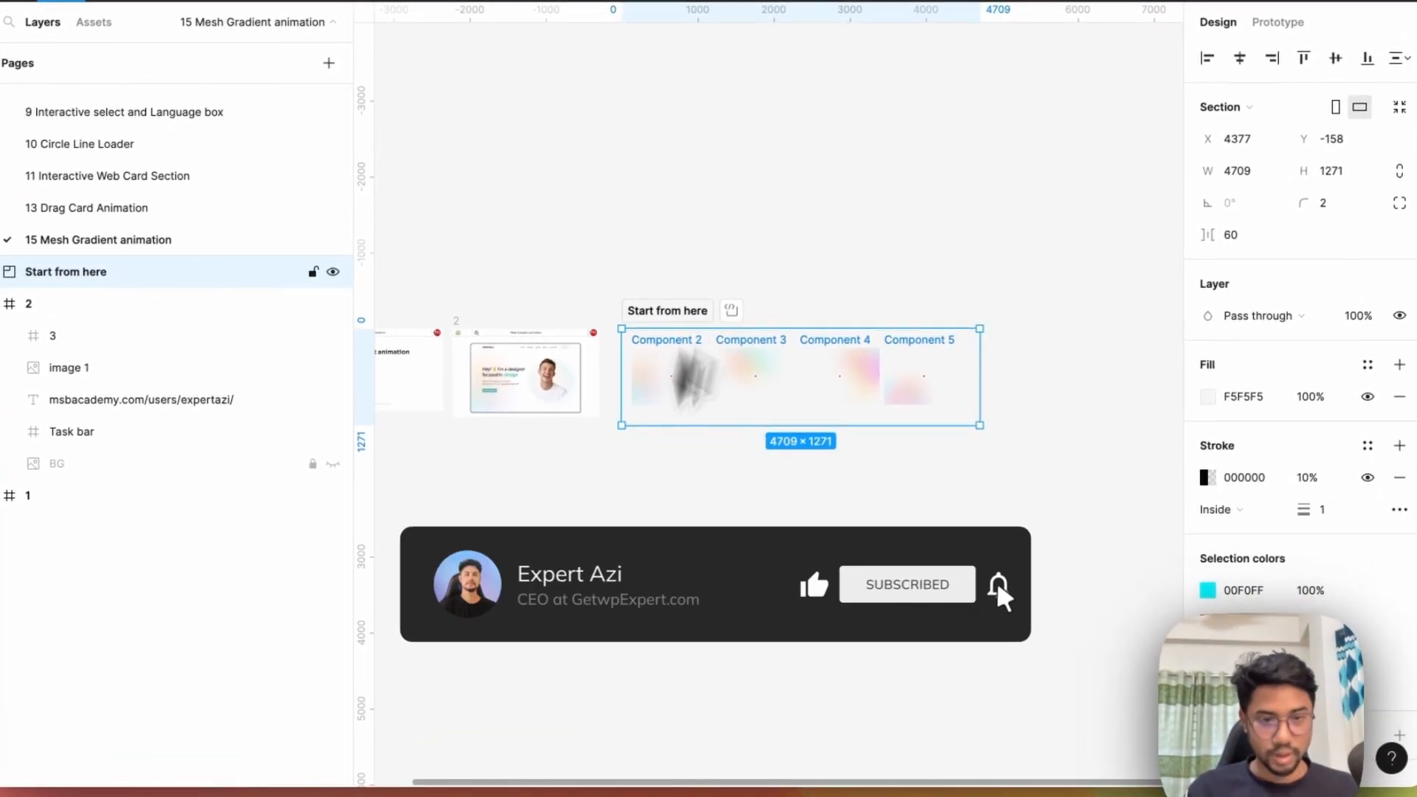
left_click_drag(692, 307, 513, 691)
Examine the Component 2 to Component 5 gradient frames inside the original "Start from here" section.
scroll(911, 399, "up", 4)
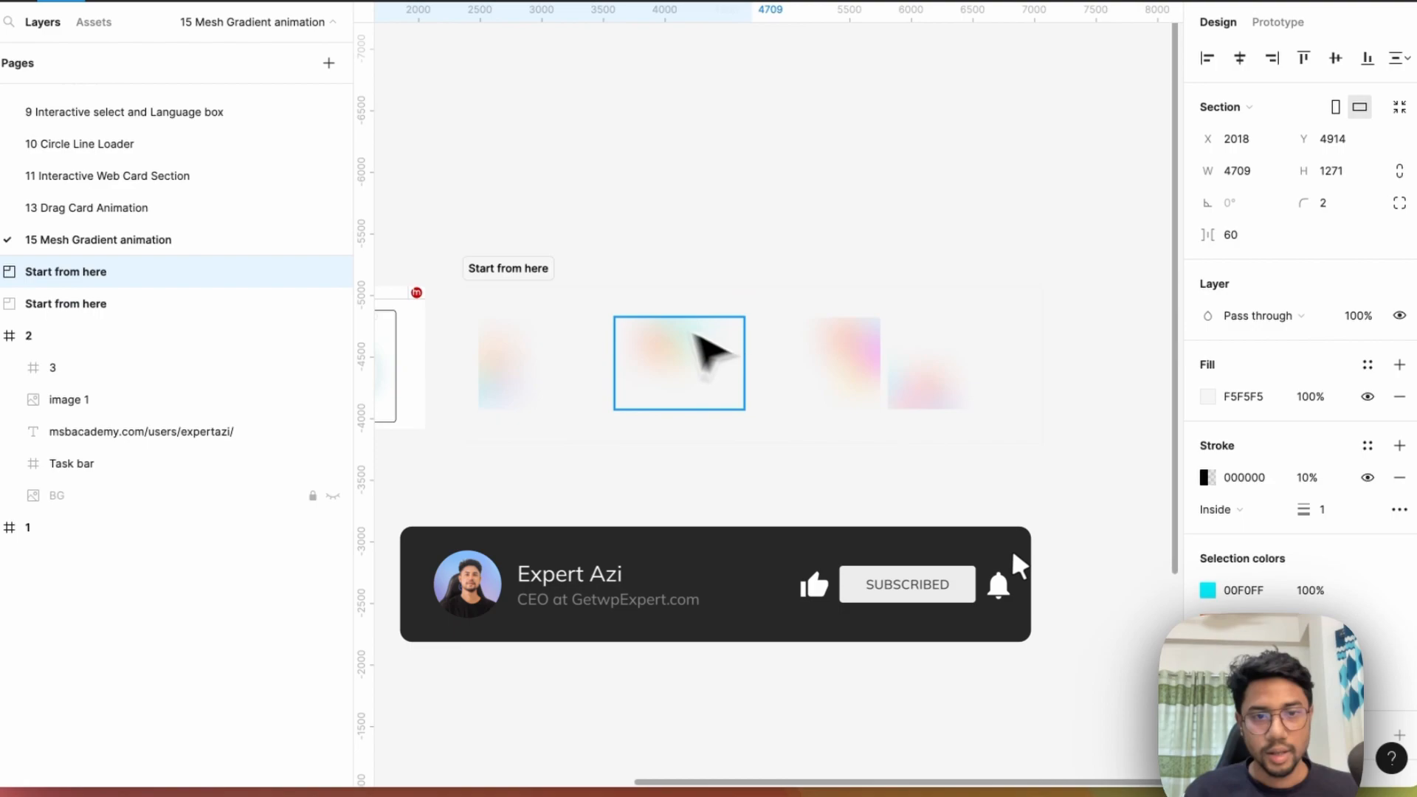
scroll(634, 321, "up", 4)
scroll(664, 300, "down", 4)
scroll(525, 324, "up", 4)
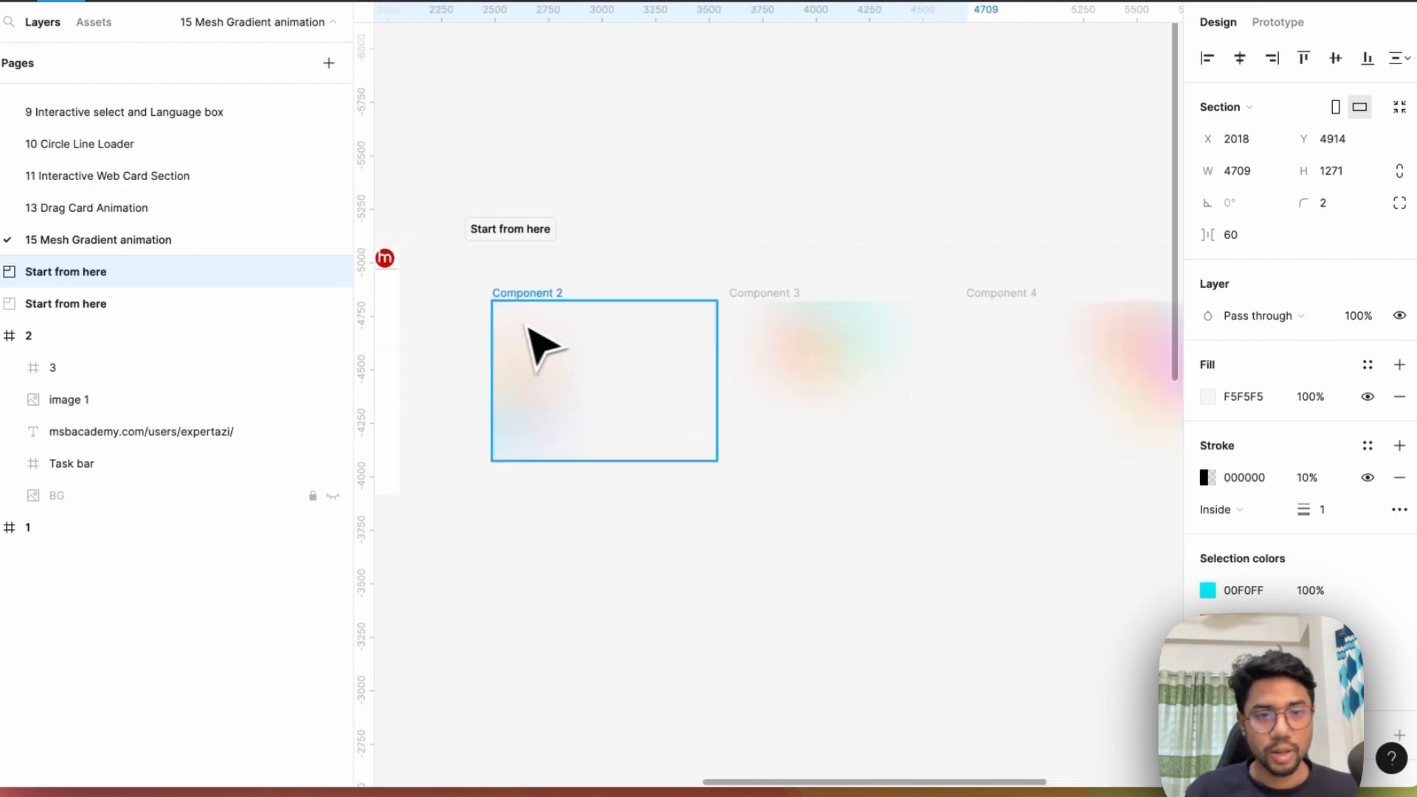
left_click(572, 319)
left_click(767, 317)
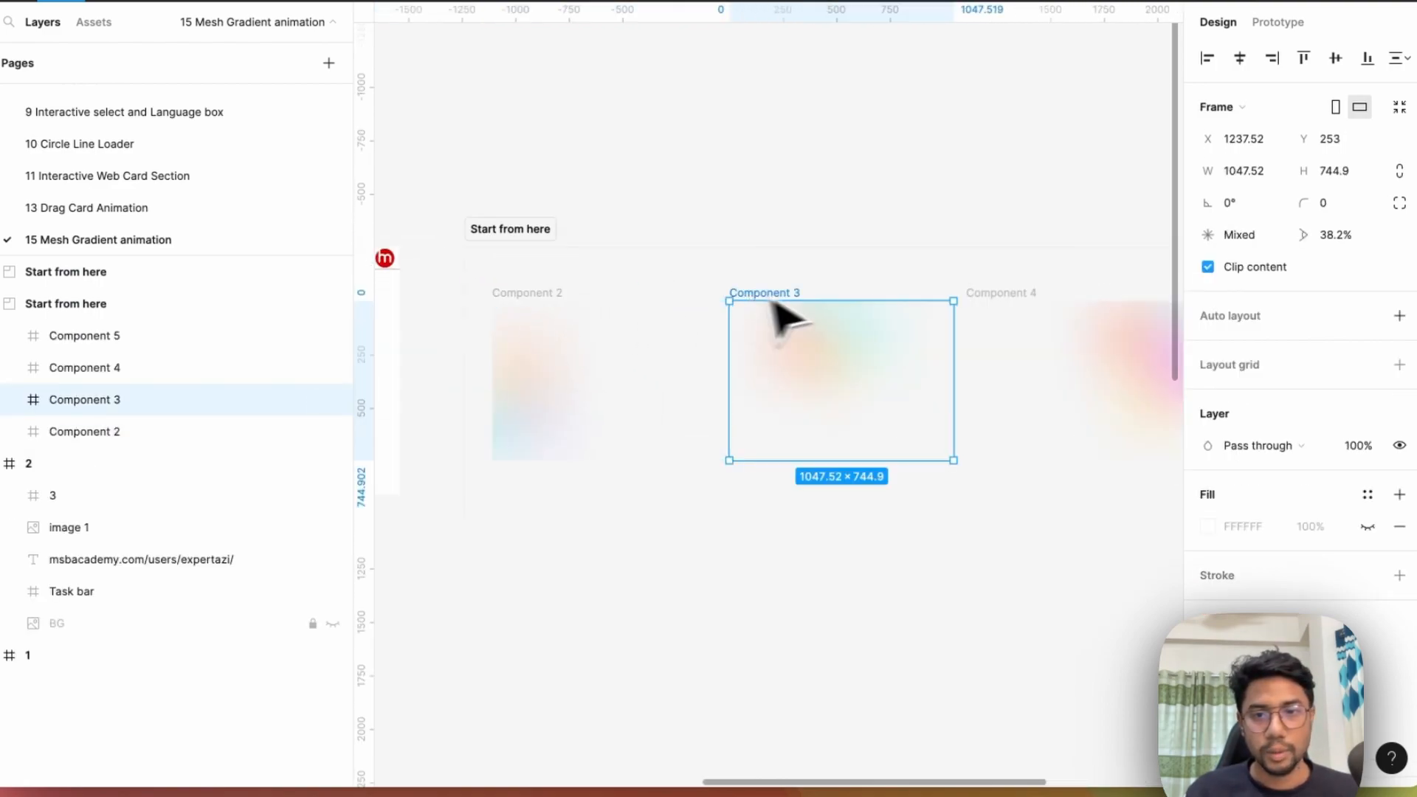
left_click(980, 295)
scroll(696, 339, "down", 3)
scroll(982, 354, "up", 4)
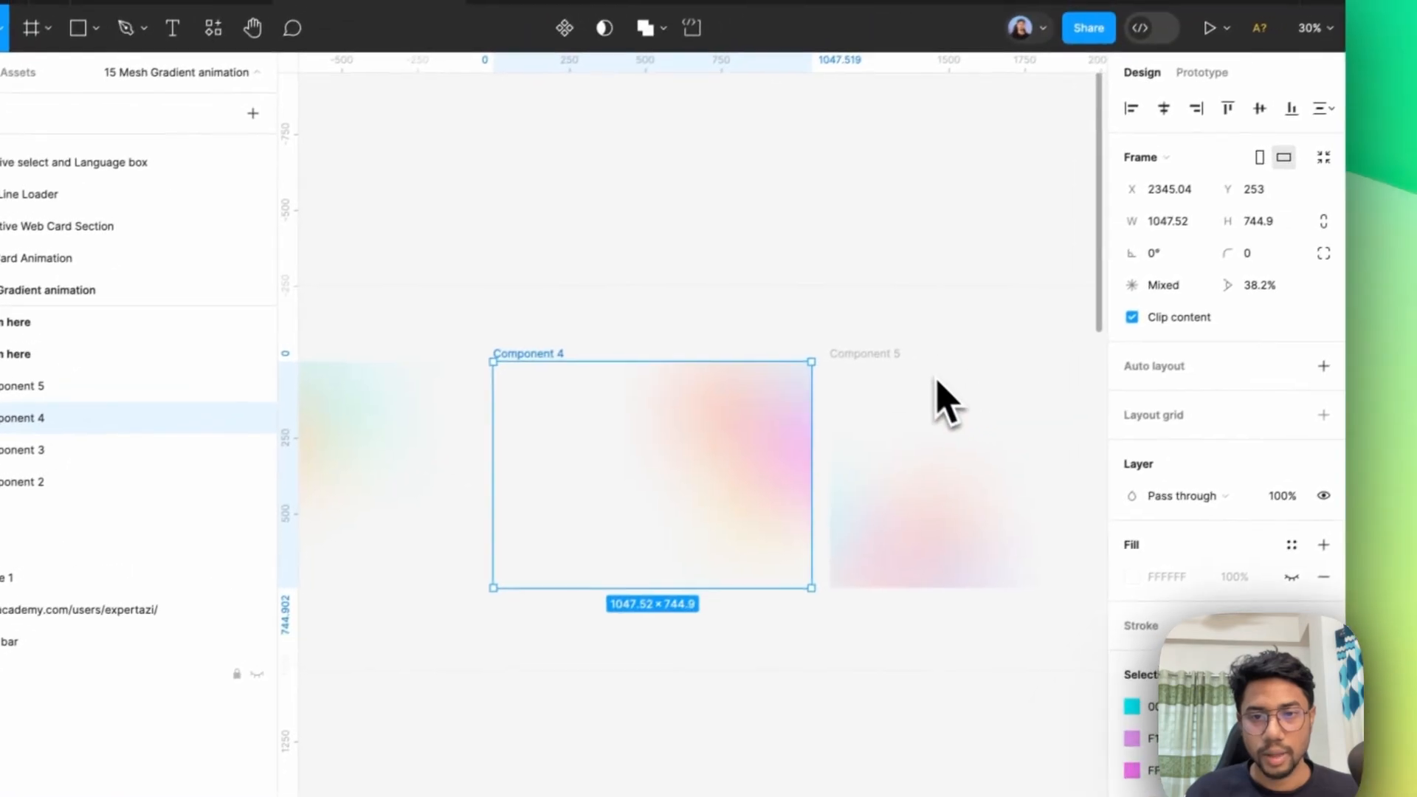
scroll(918, 357, "down", 4)
scroll(601, 392, "up", 4)
scroll(583, 397, "down", 1)
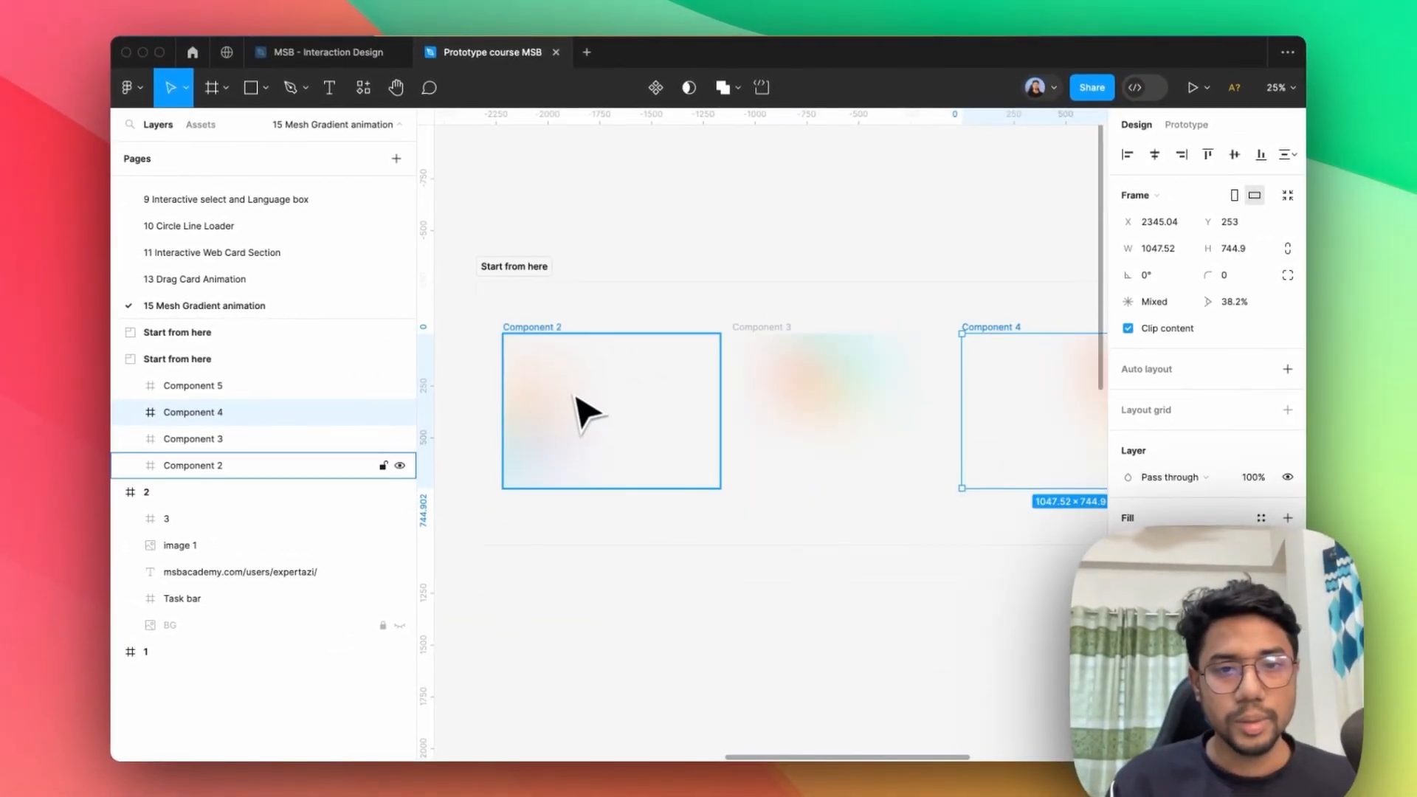
left_click(588, 418)
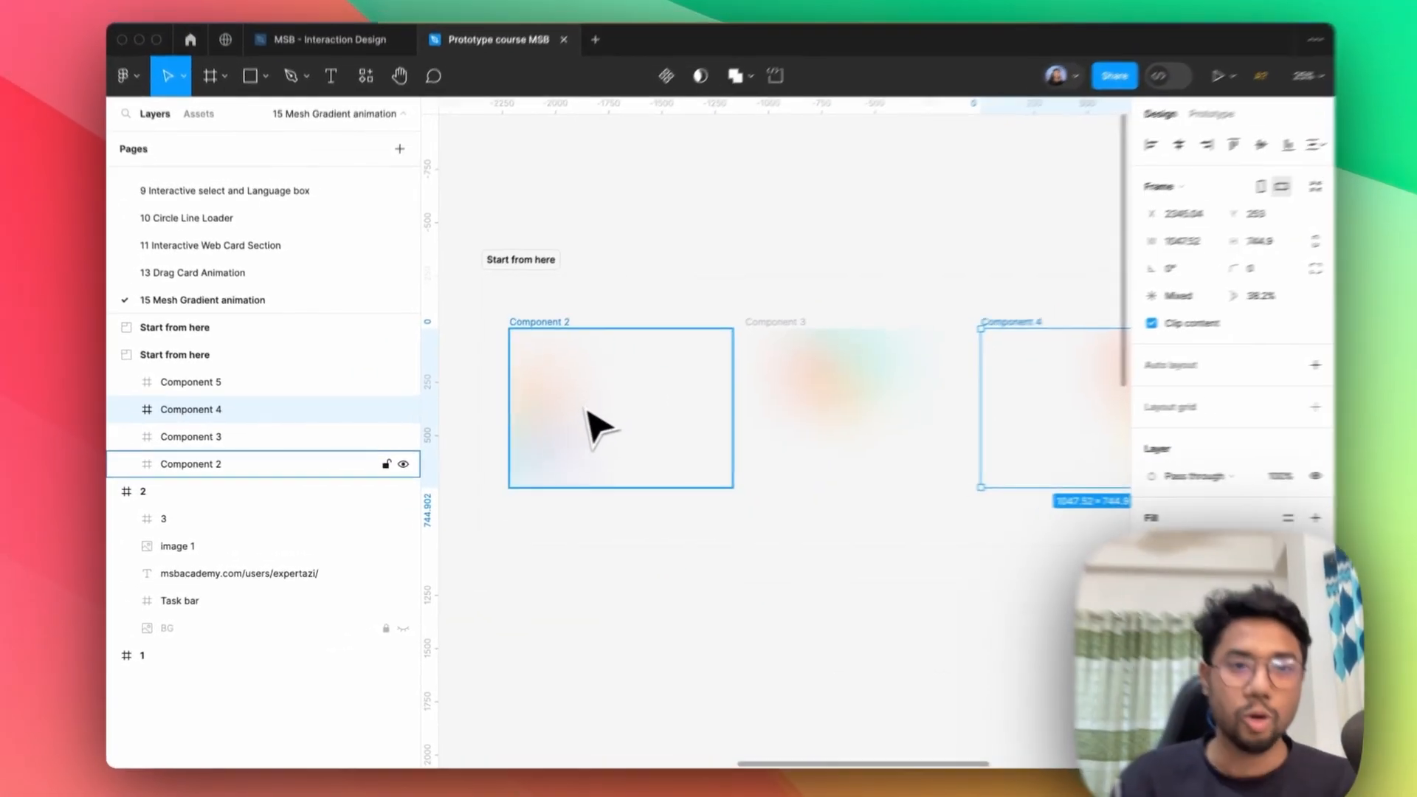
Inspect the blurred polygon, star, ellipse and rectangle layers that make up the gradients in the component frames.
double_click(550, 411)
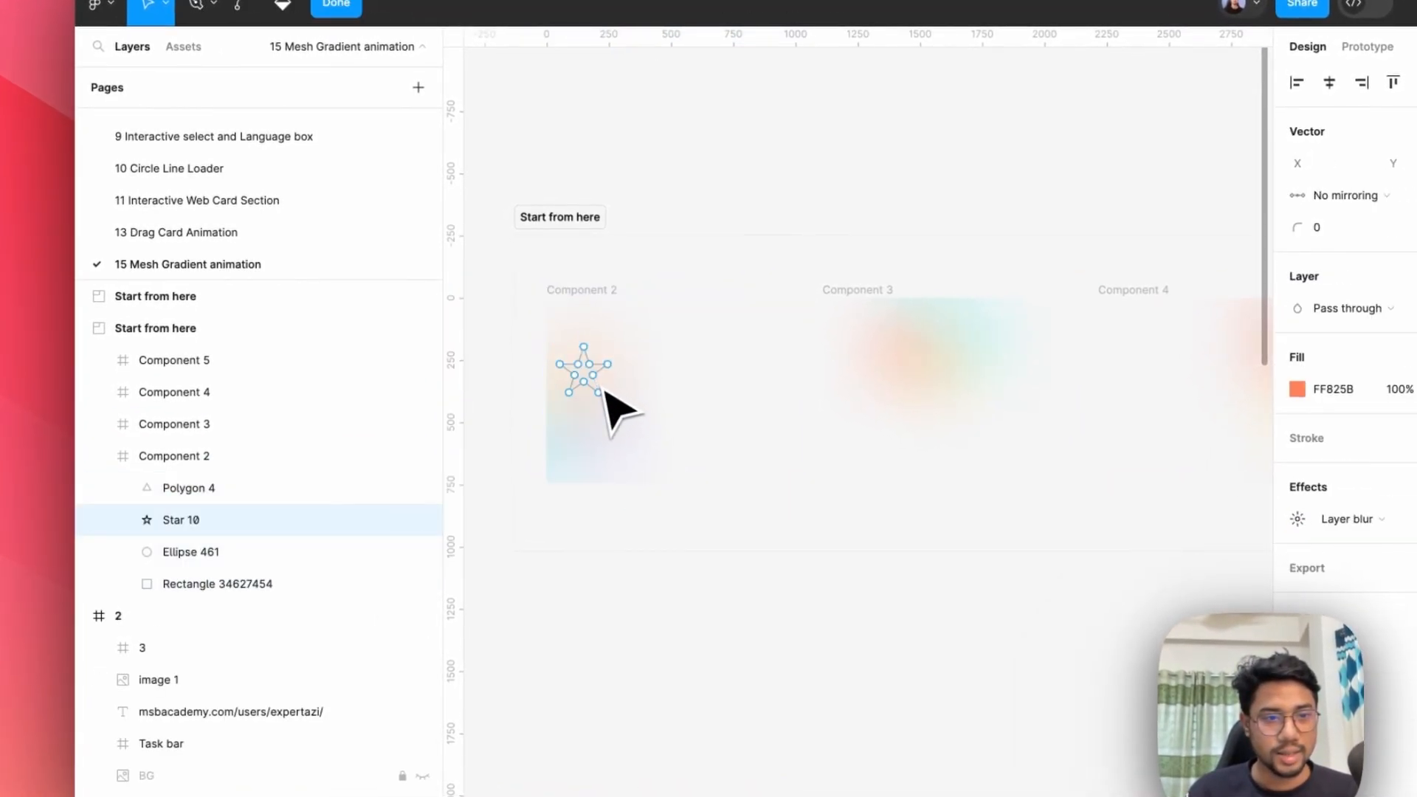
left_click(282, 495)
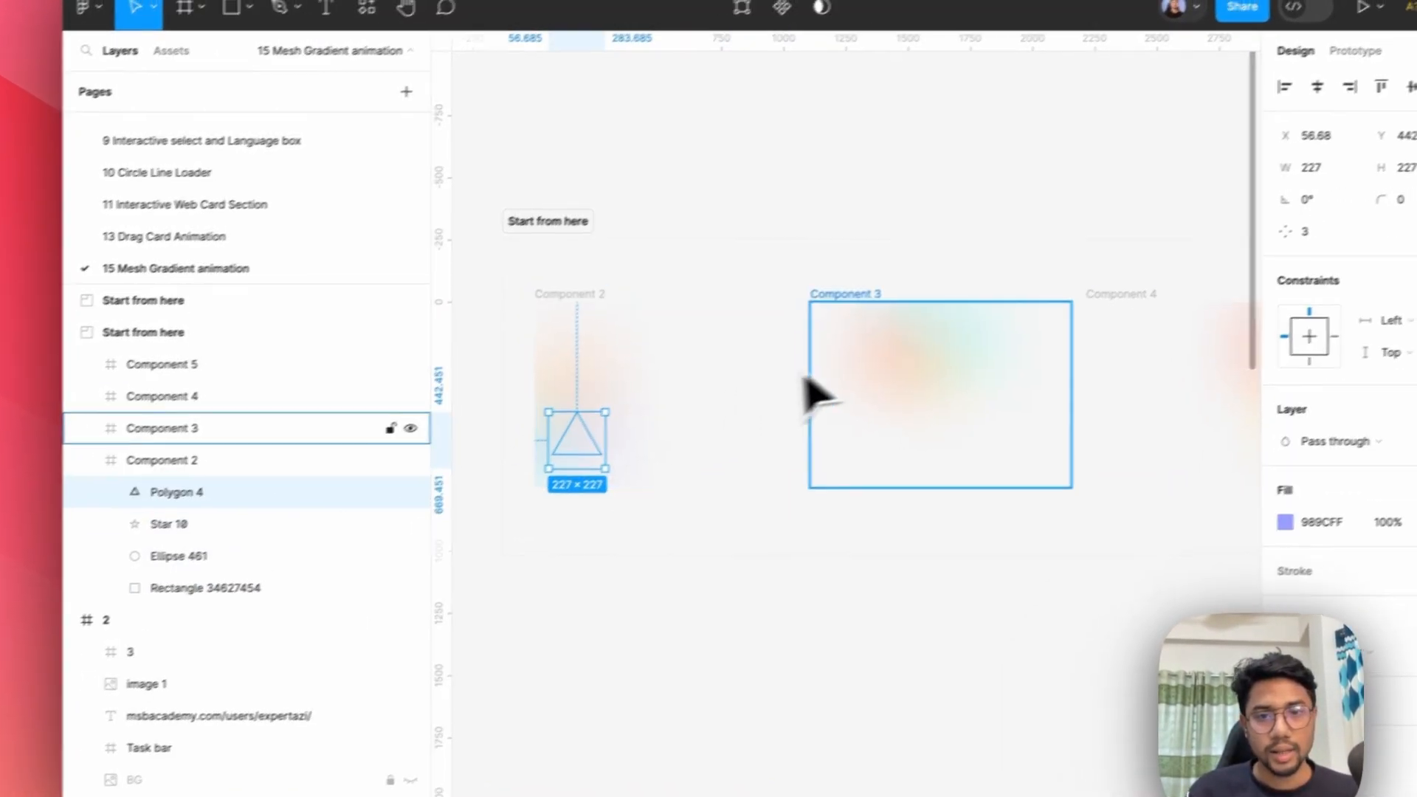
left_click(879, 354)
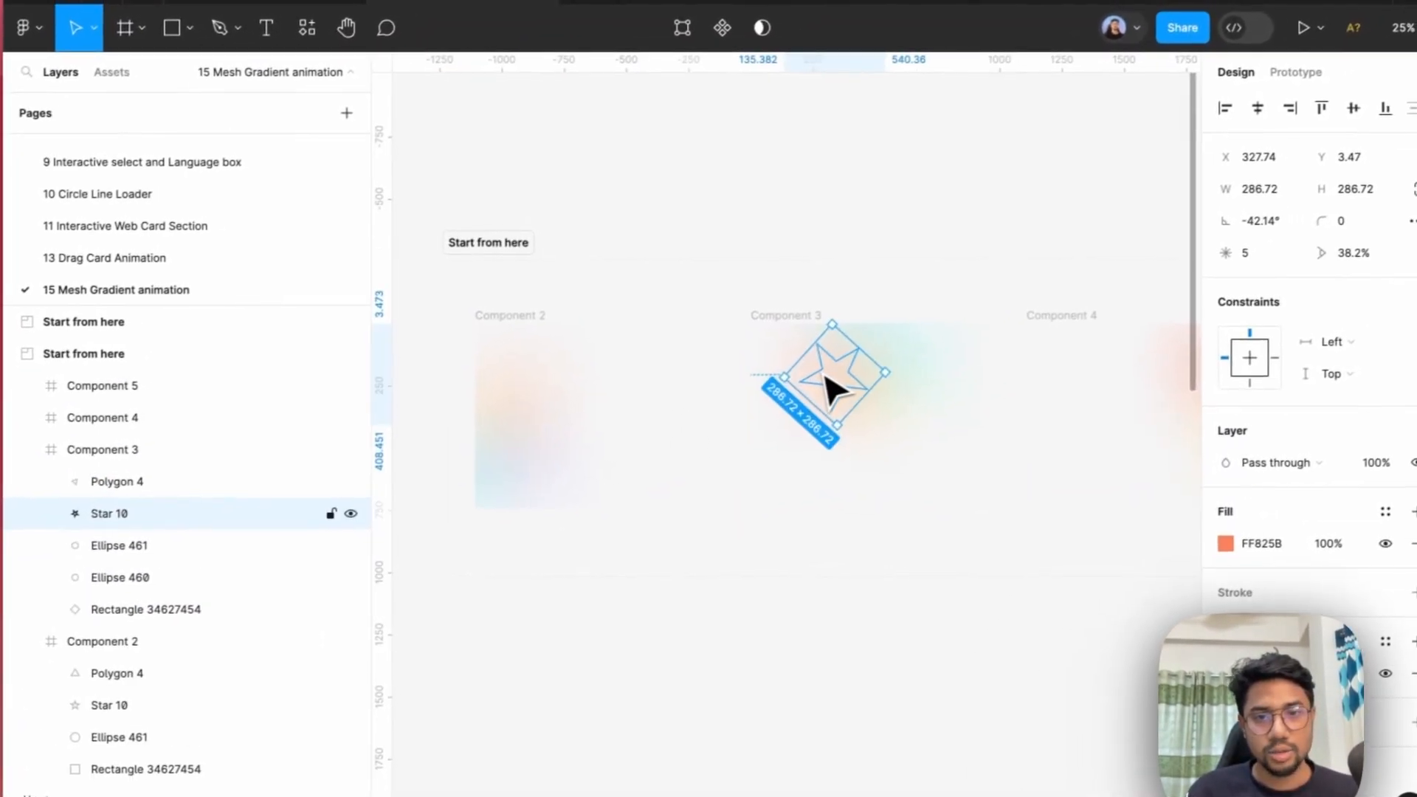
double_click(882, 357)
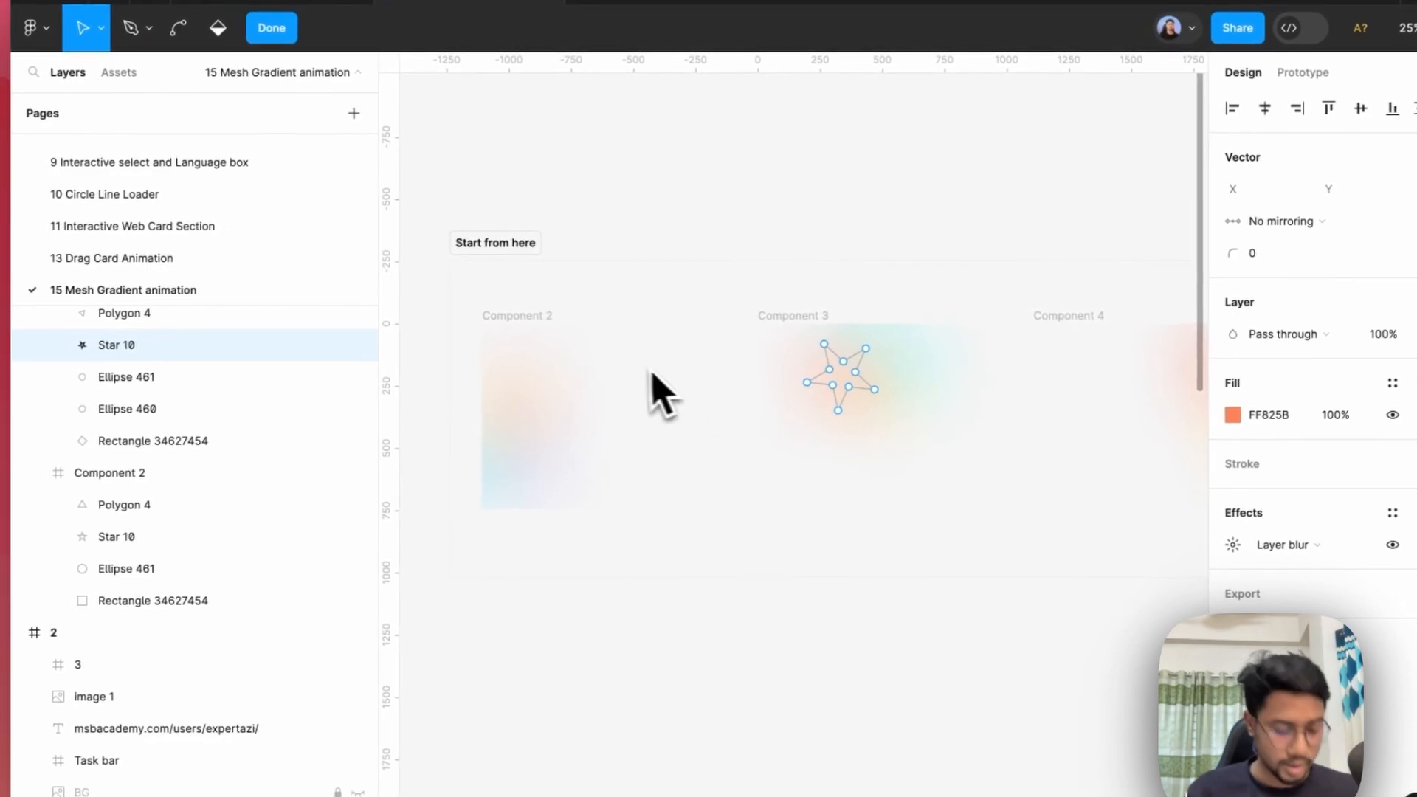
scroll(649, 390, "down", 3)
key("Escape")
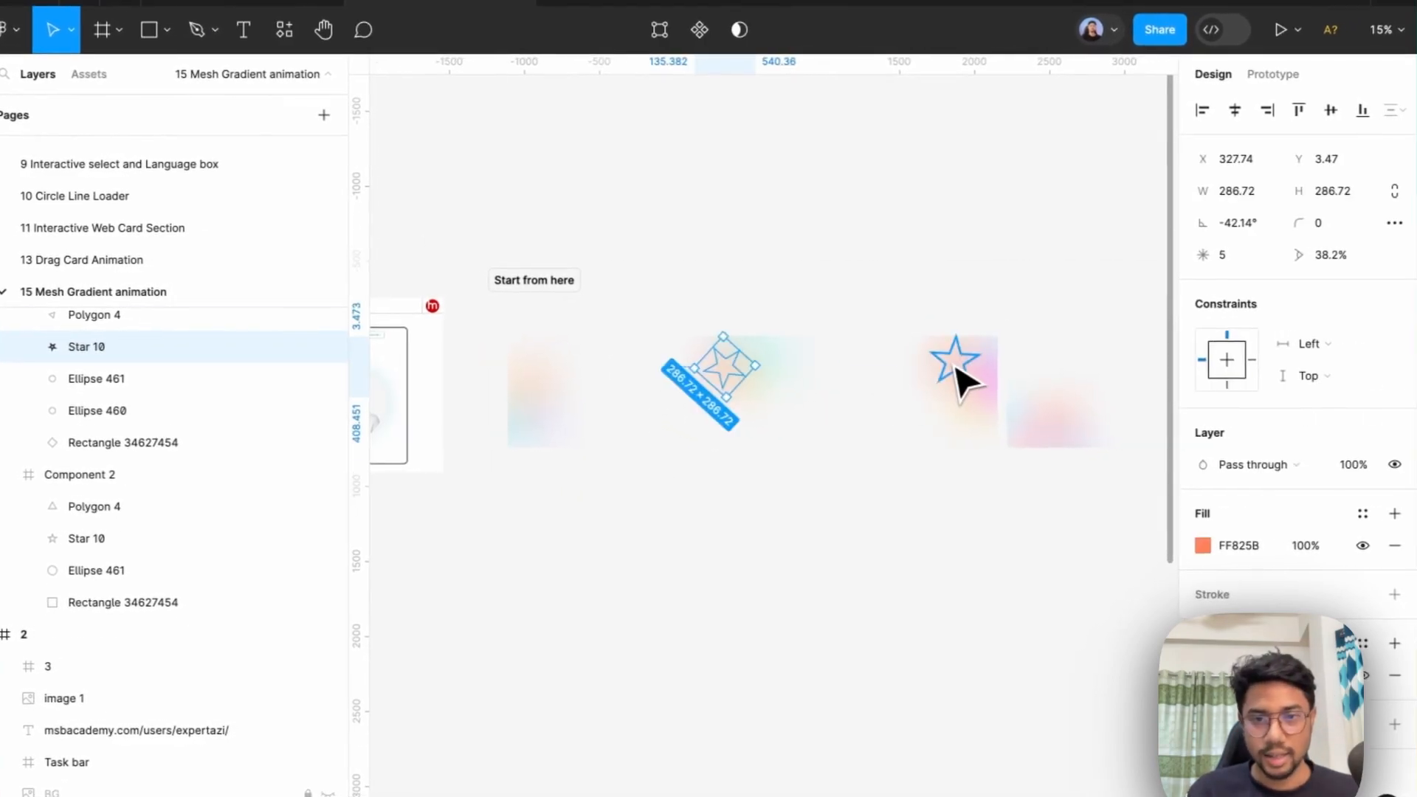
left_click(959, 378)
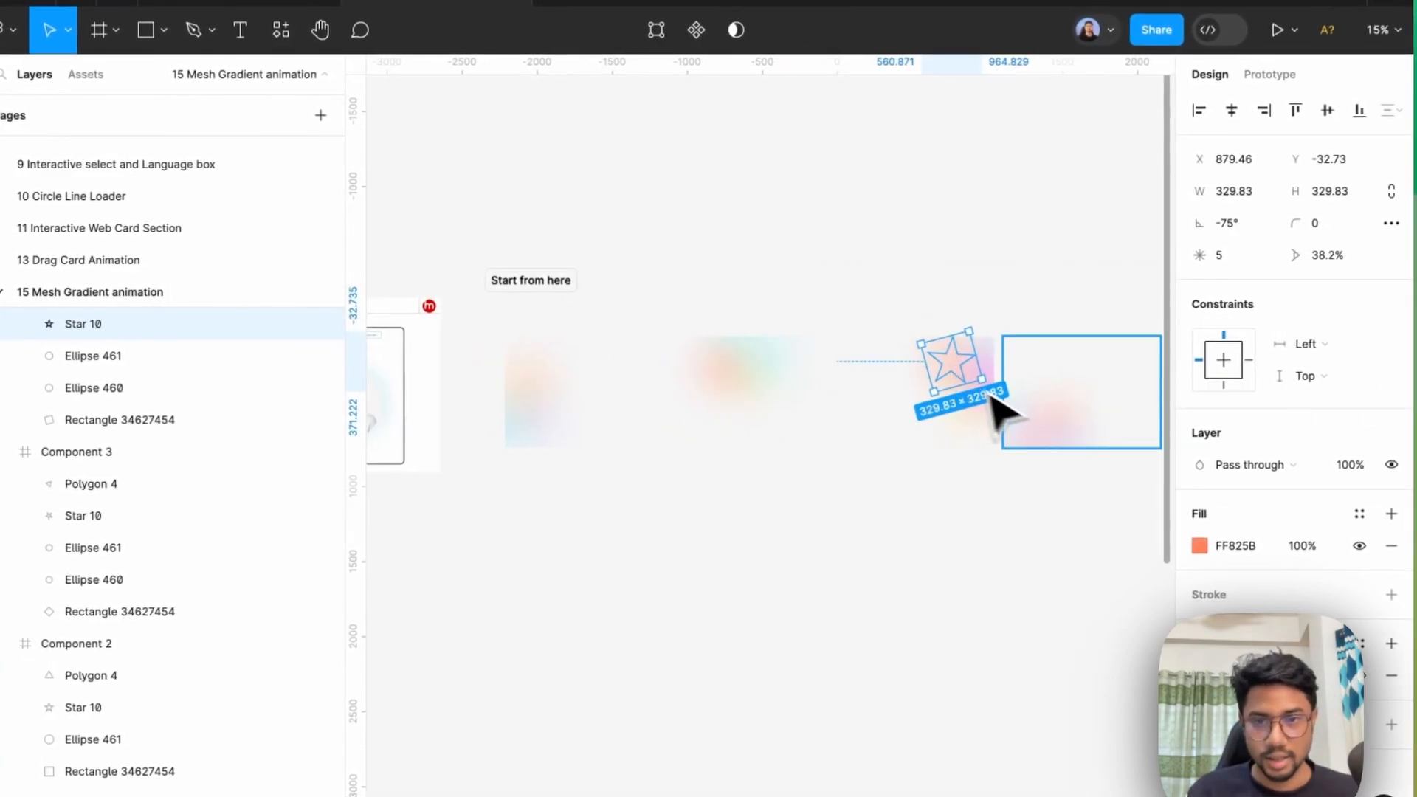
left_click(1038, 421)
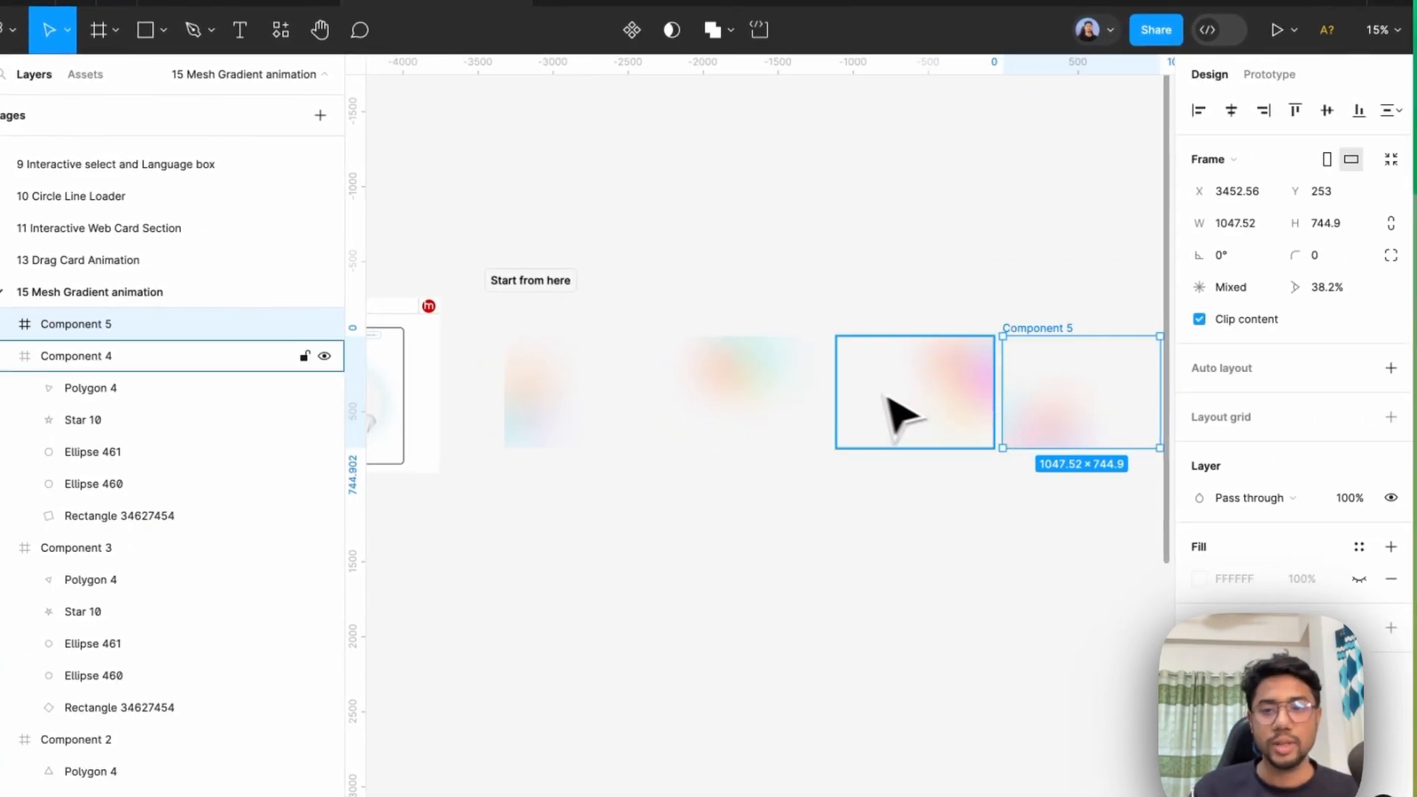
left_click(772, 317)
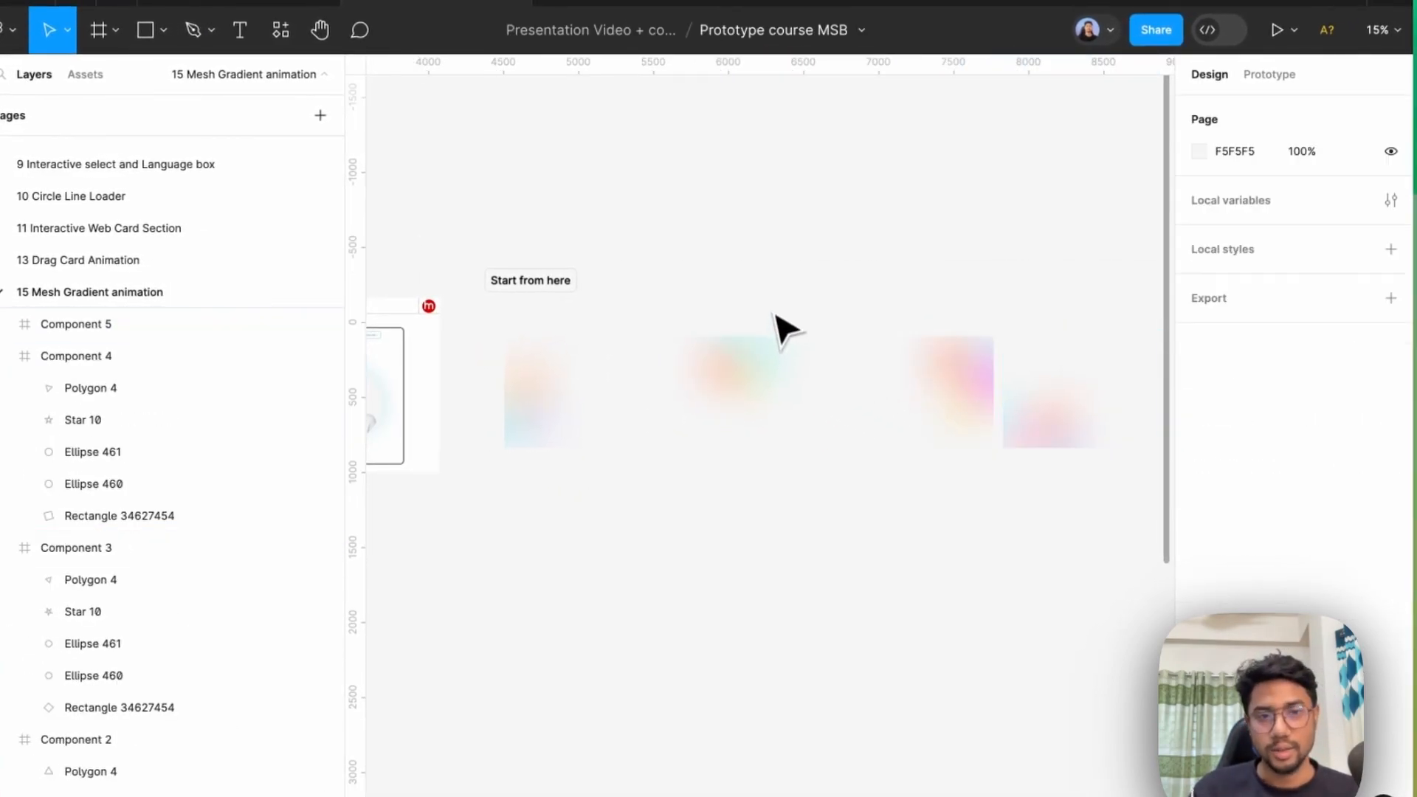
left_click(533, 365)
scroll(582, 385, "down", 2)
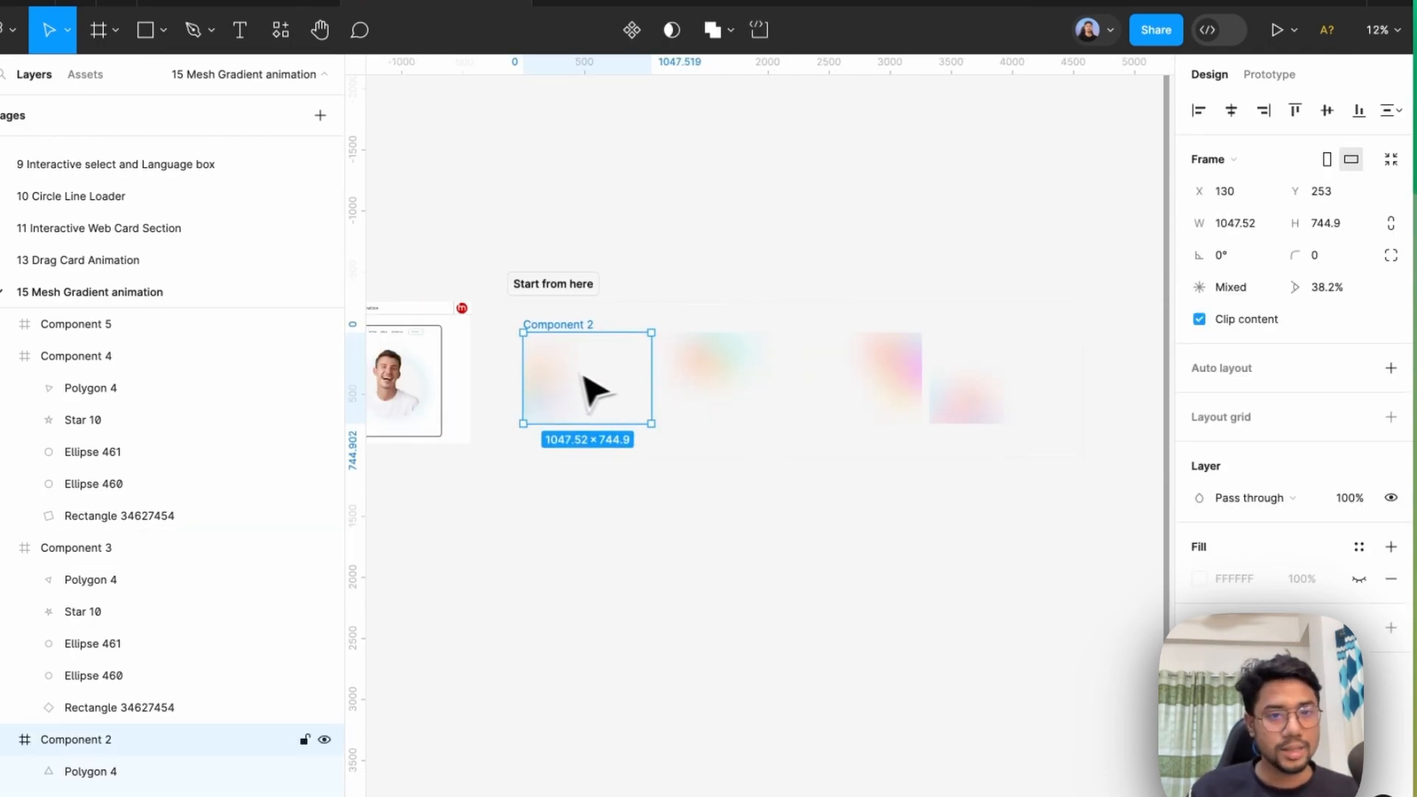
double_click(533, 380)
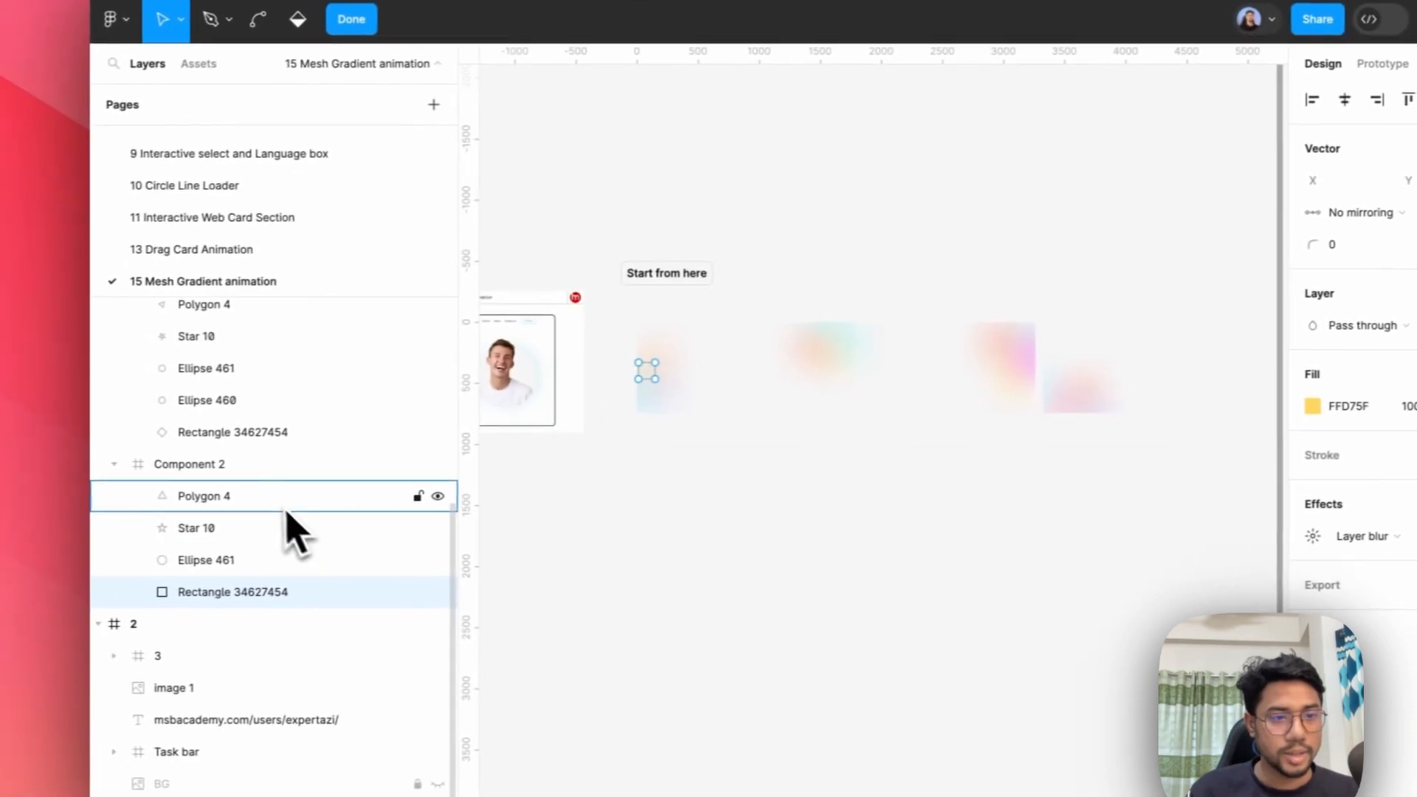
left_click(156, 508)
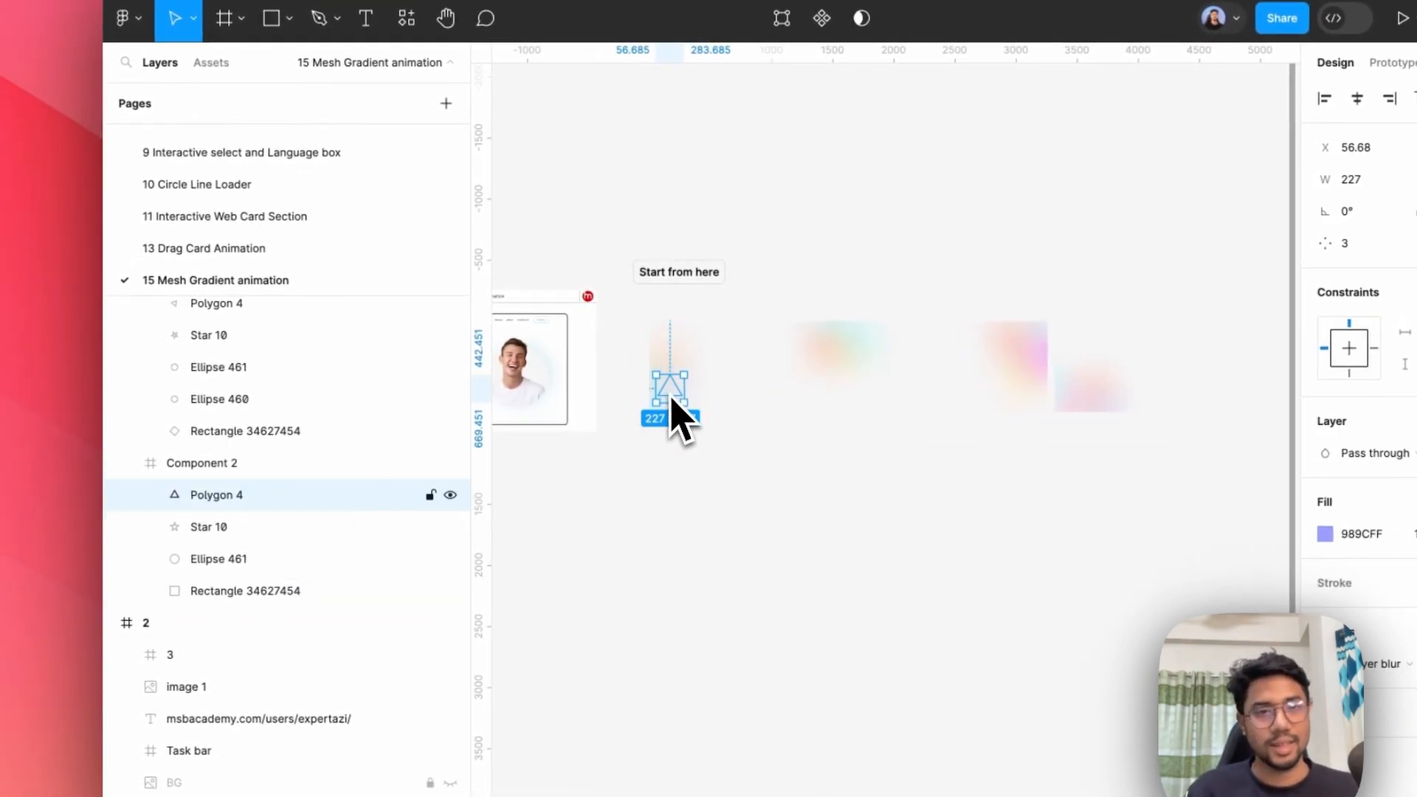
left_click(719, 357)
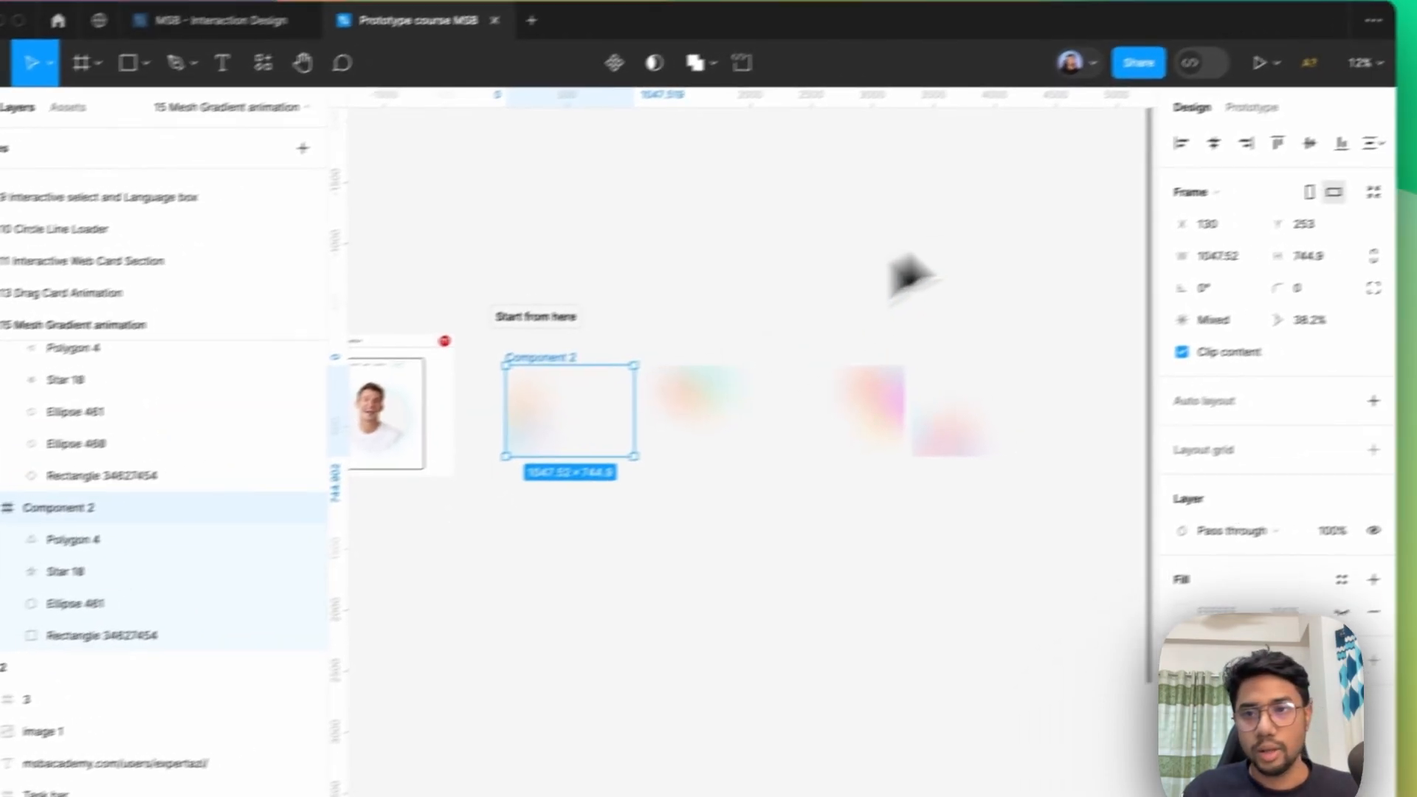
left_click(1251, 108)
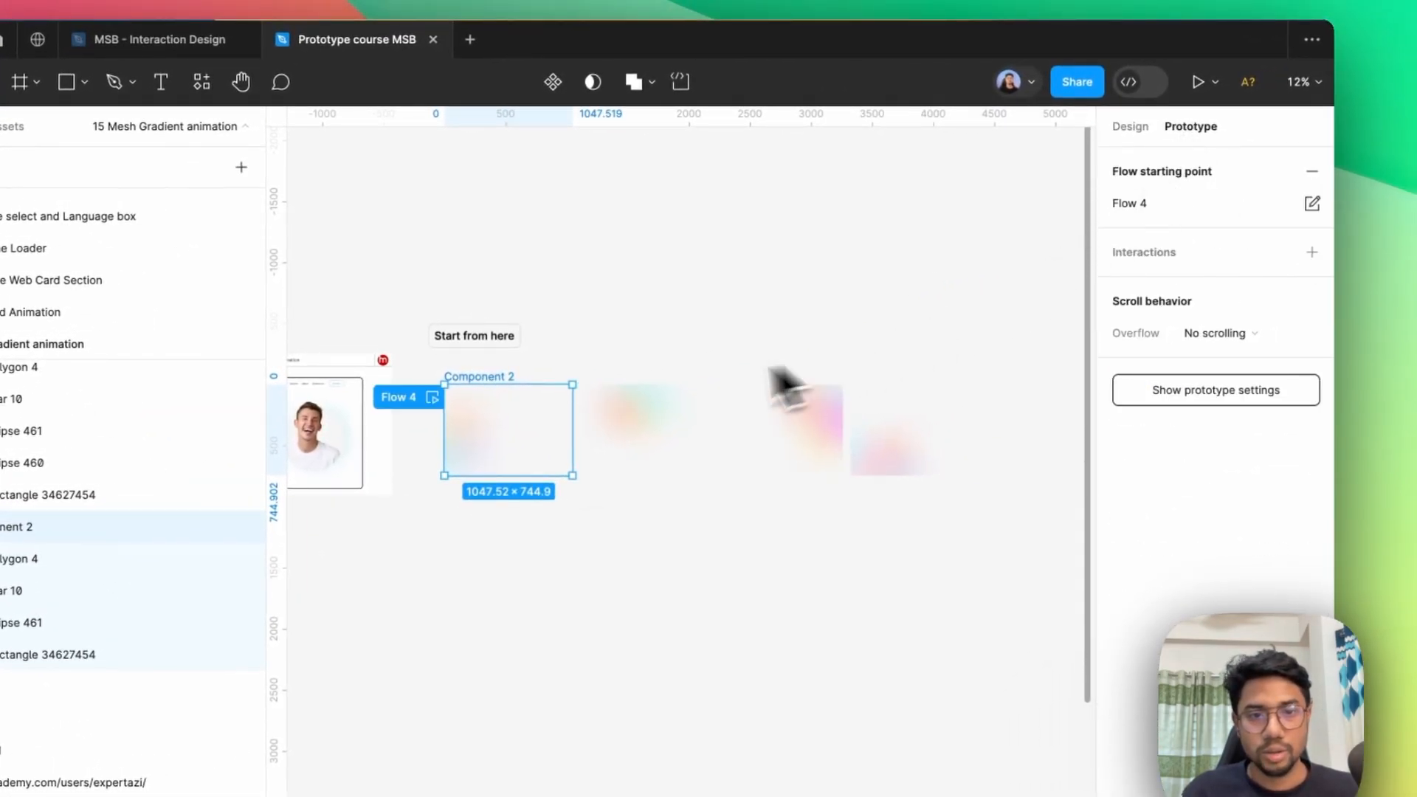
scroll(624, 428, "up", 2)
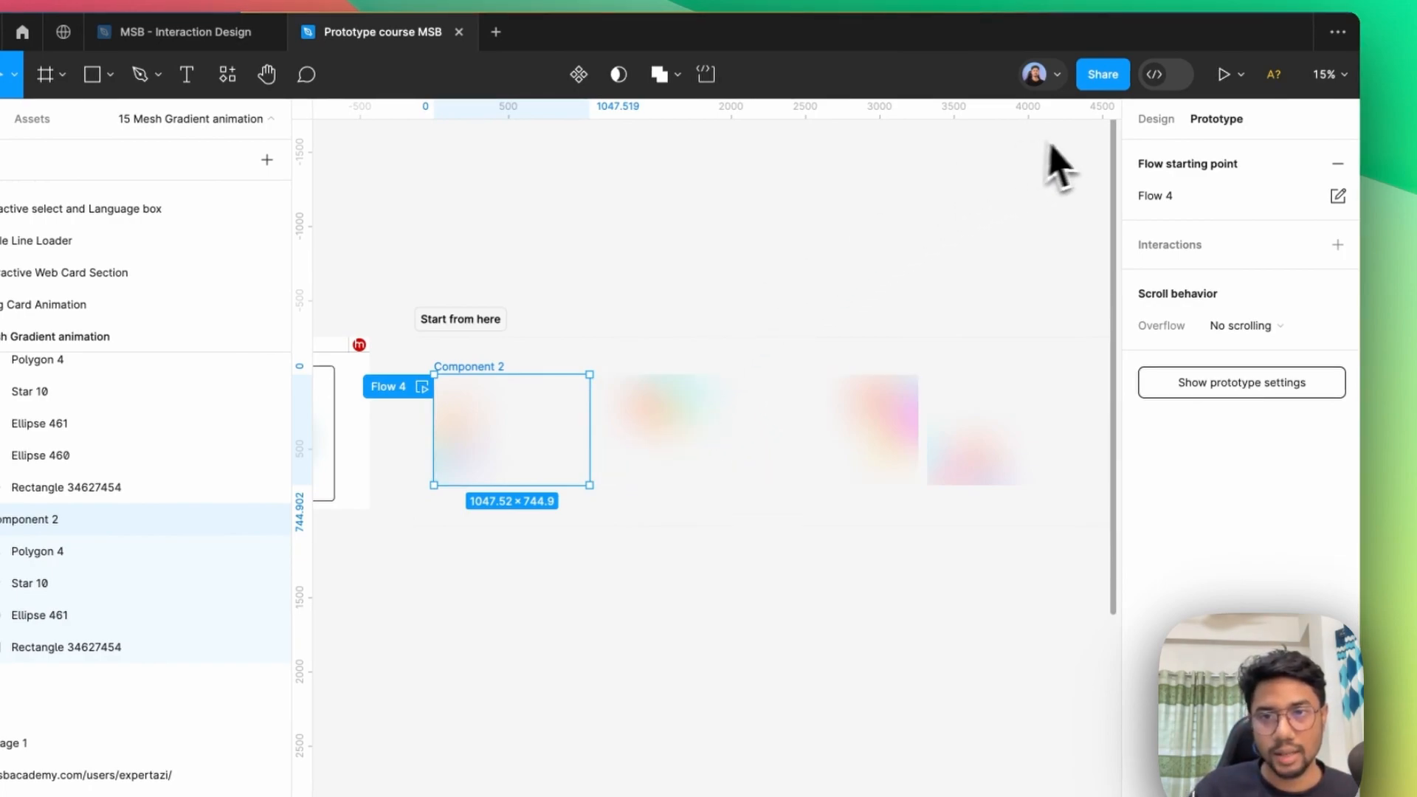
left_click(1152, 121)
Combine the Component 2, 3, 4 and 5 frames into one component set.
scroll(808, 373, "down", 2)
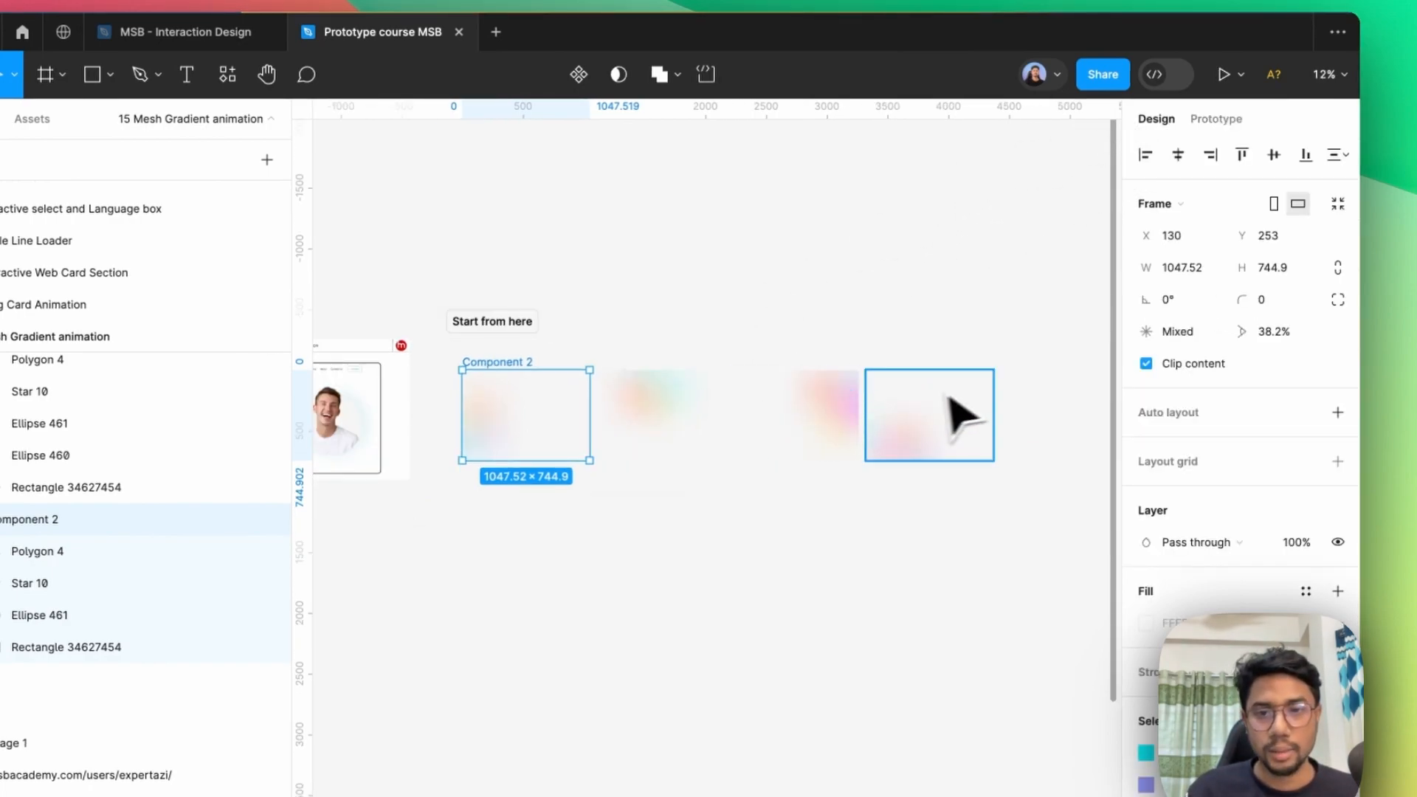
left_click_drag(1018, 367, 528, 508)
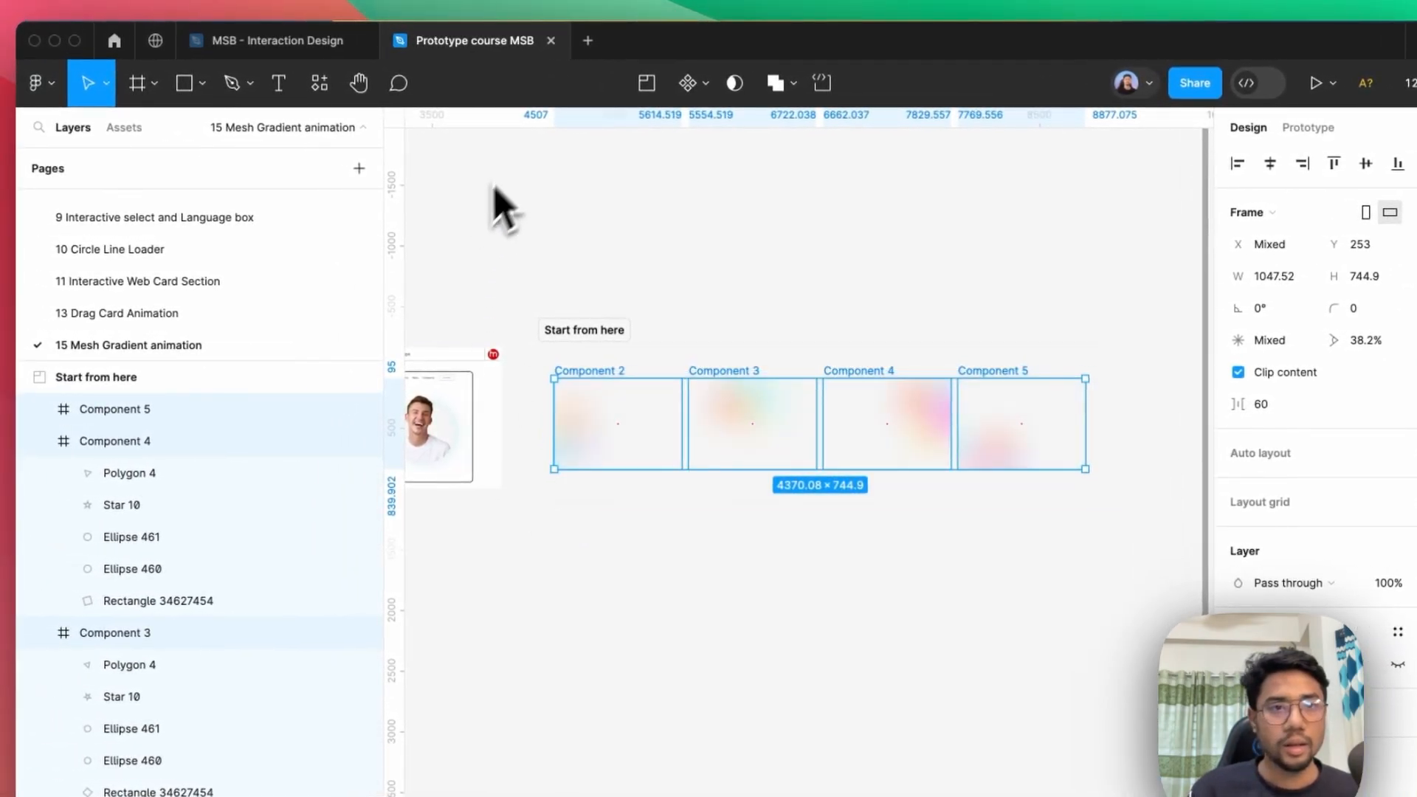
left_click(694, 85)
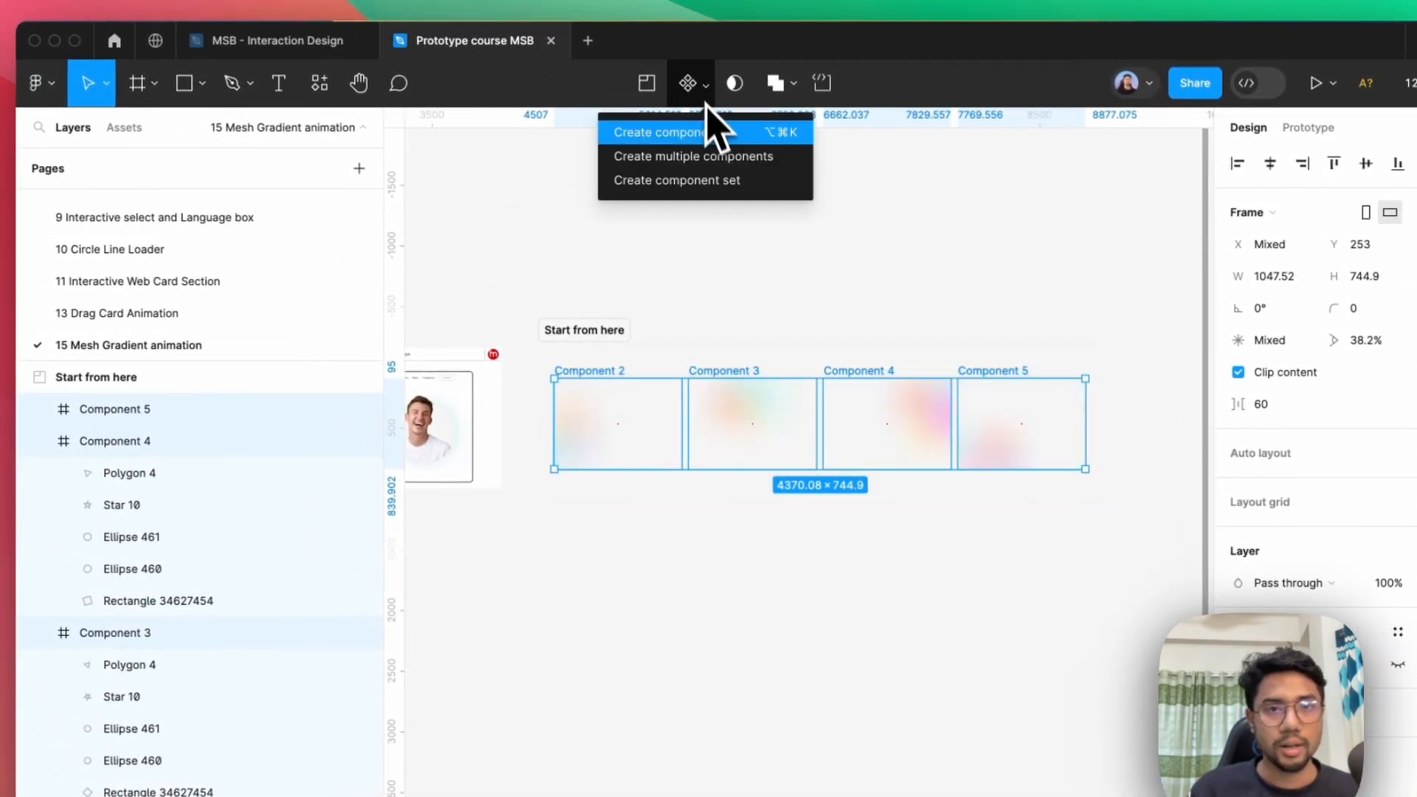
left_click(662, 181)
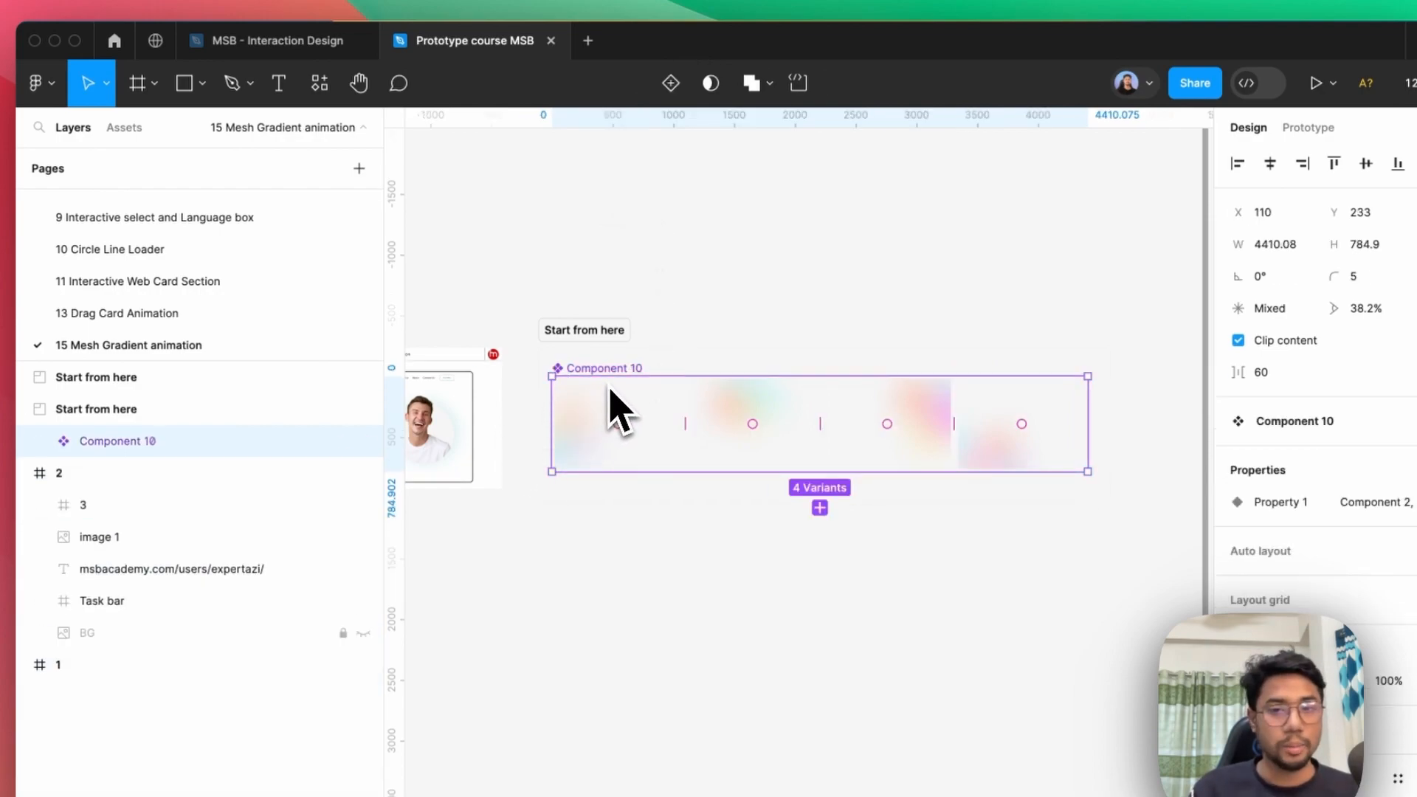
Add a prototype connection from the Component 2 variant to the Component 3 variant.
left_click(666, 444)
scroll(685, 463, "up", 3)
left_click(1307, 129)
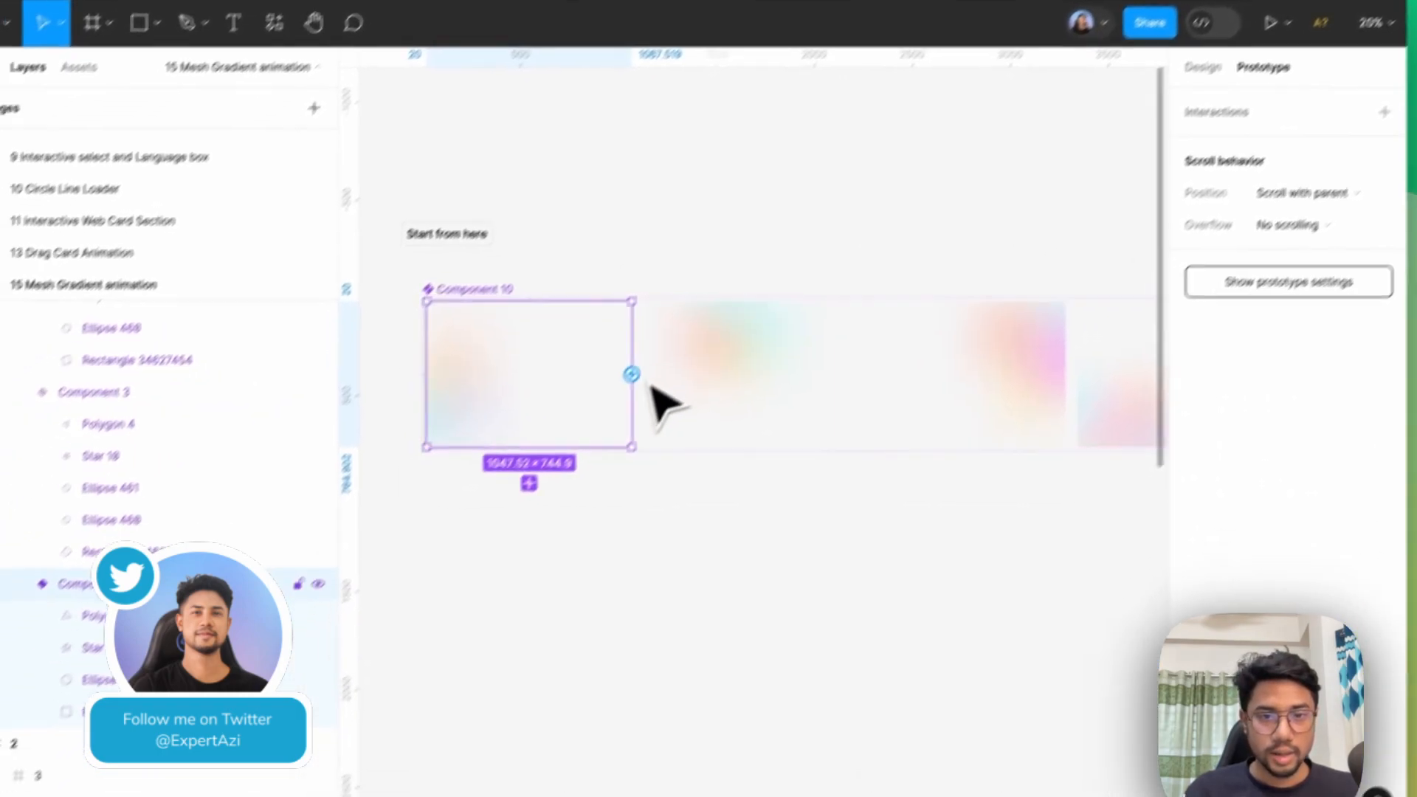
left_click_drag(631, 374, 663, 390)
Set the Component 2 interaction's trigger to After delay with a 3 ms delay.
left_click(637, 386)
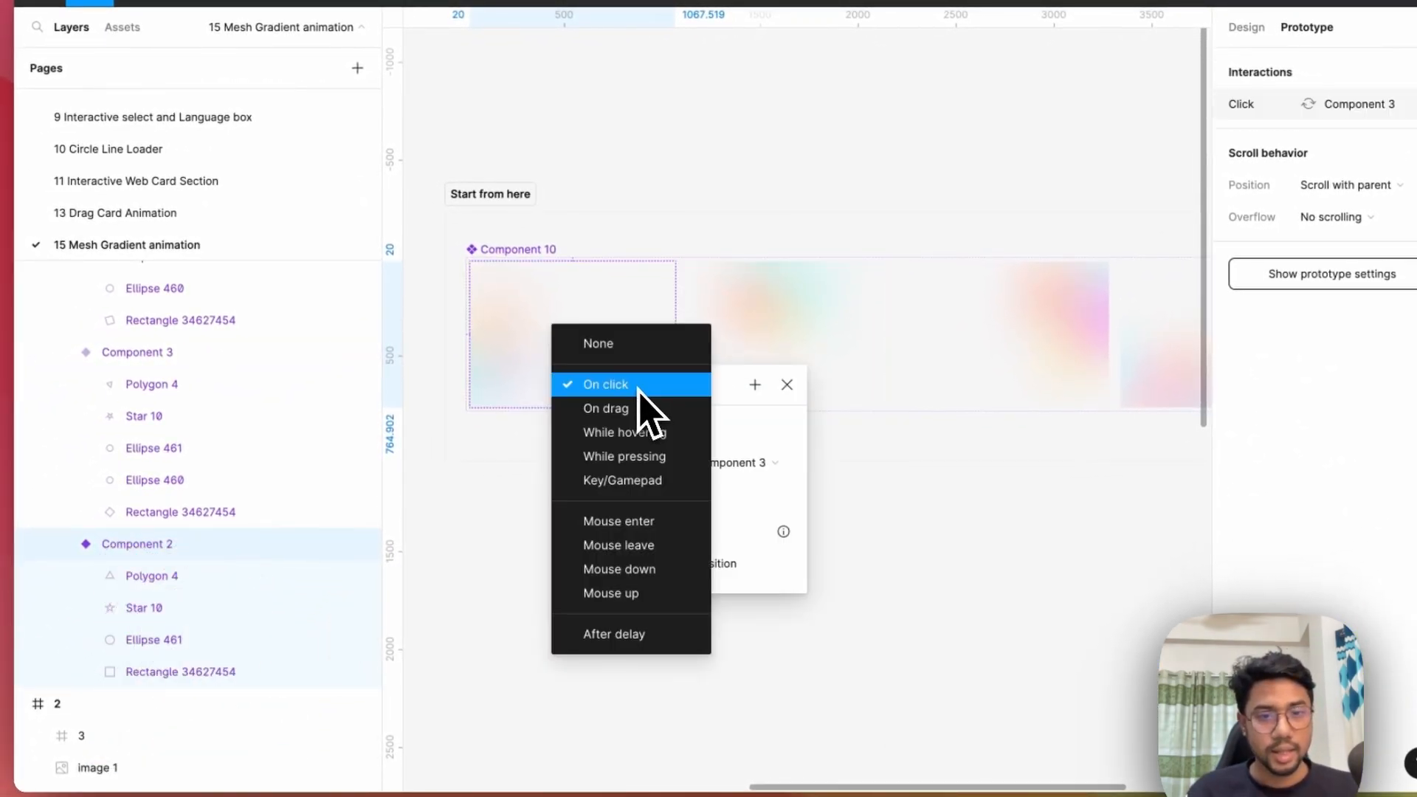
left_click(661, 634)
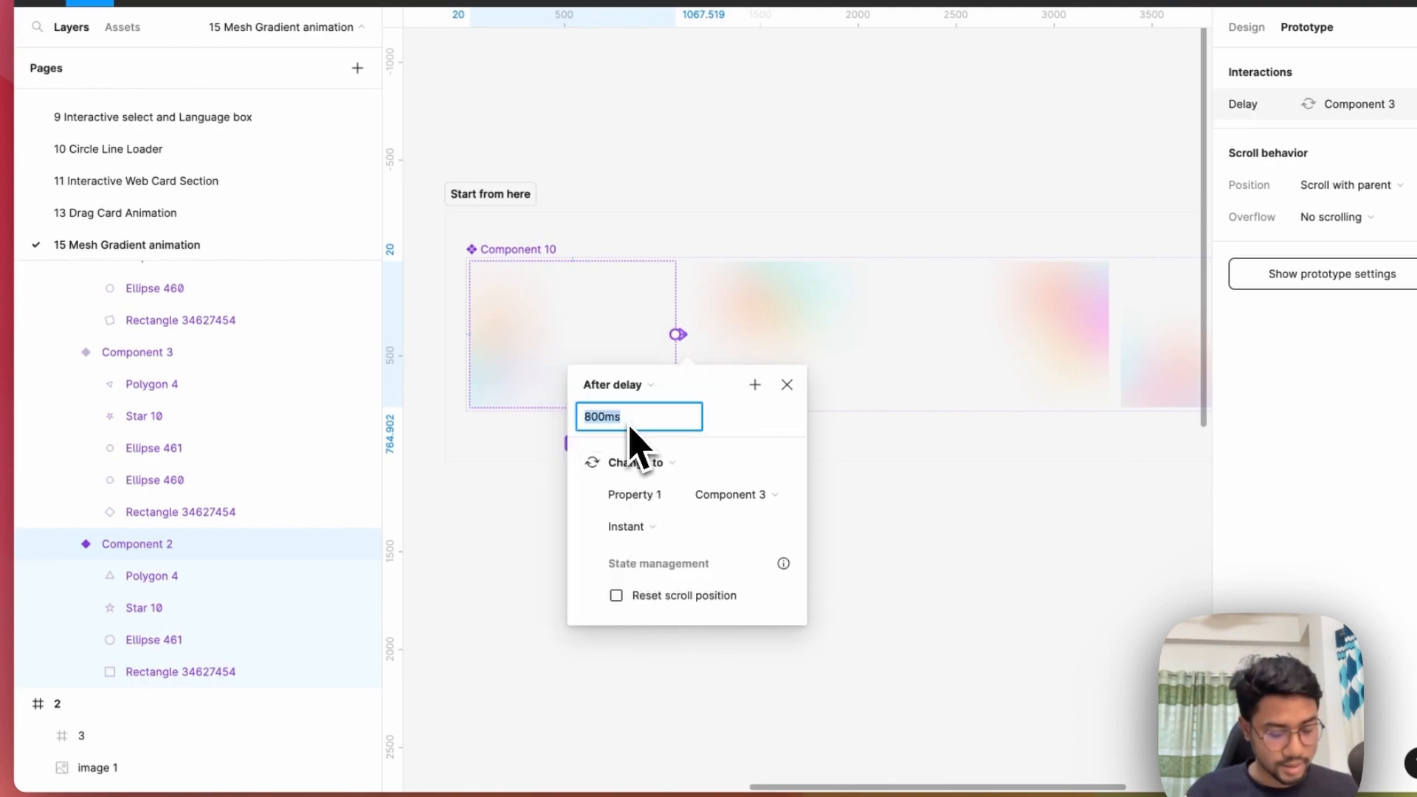
type("3m")
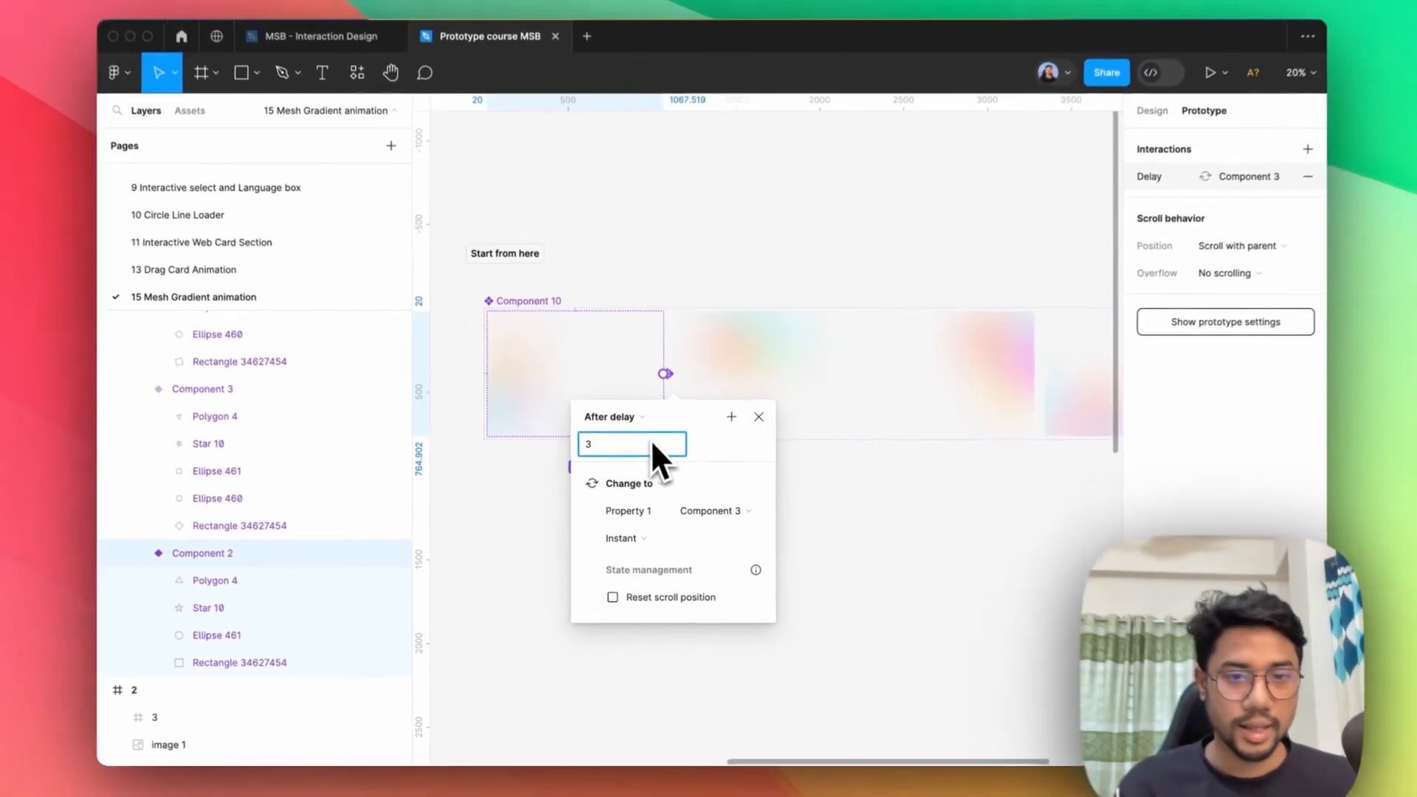
type("s")
key("Return")
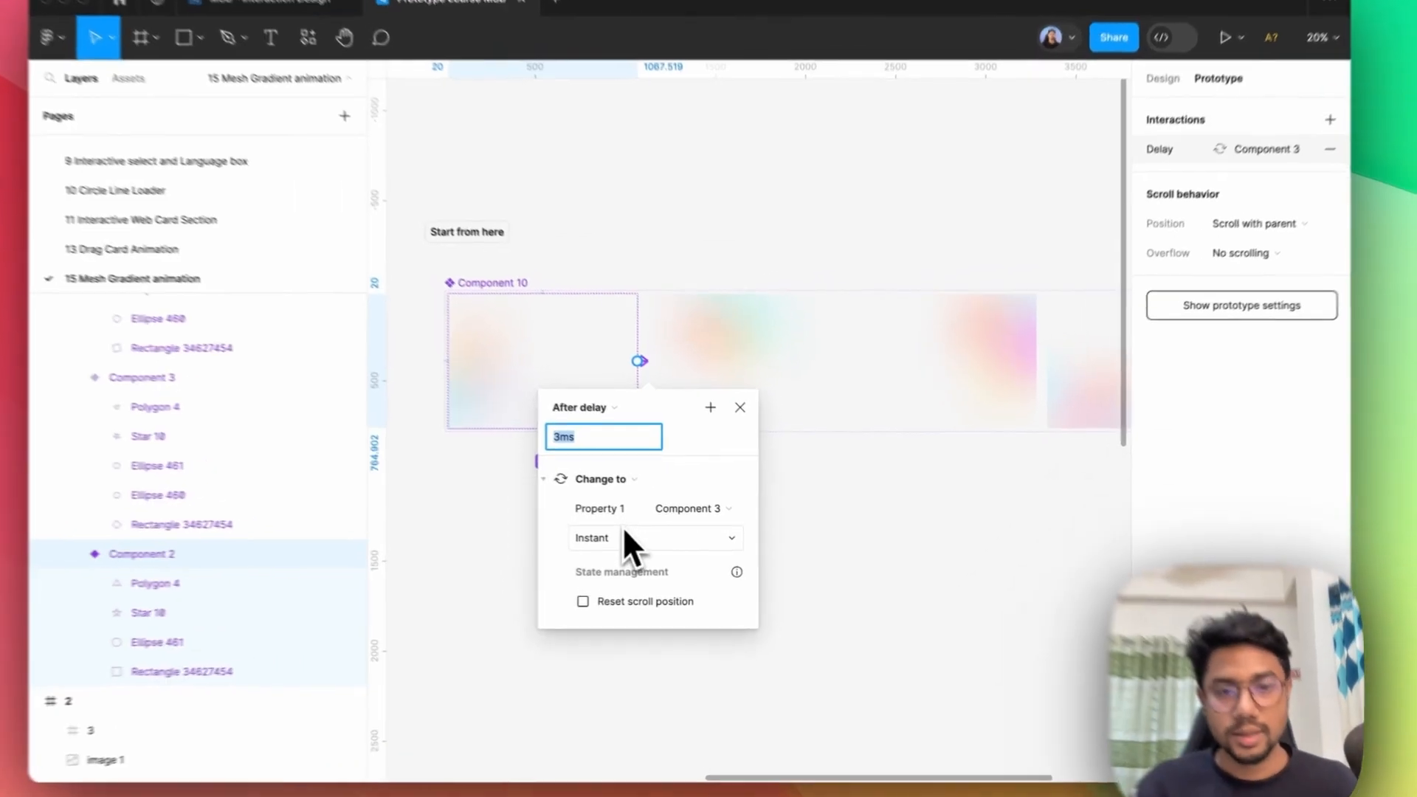
Set the Component 2 interaction's animation to Smart animate, keeping the Ease out curve, and close its settings.
left_click(620, 540)
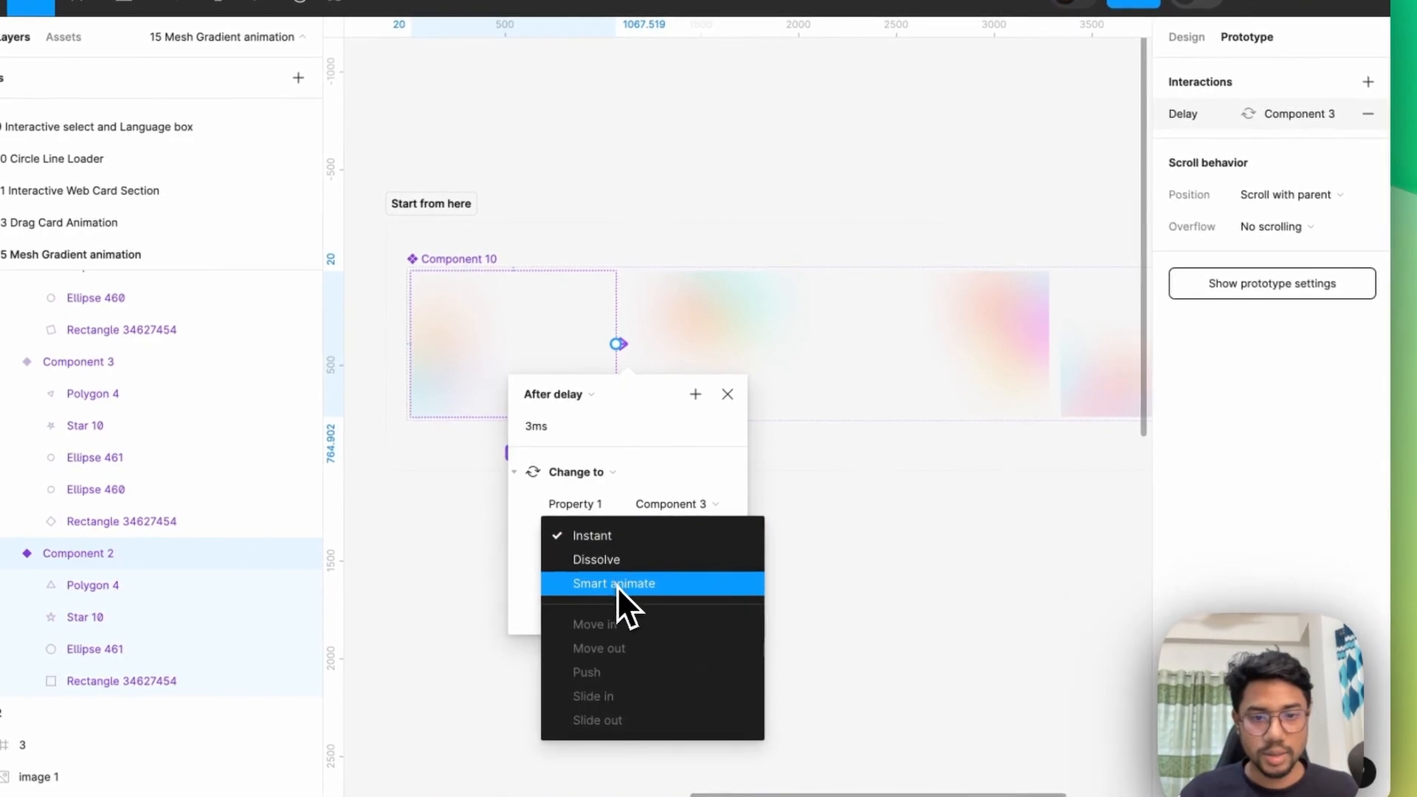
left_click(617, 582)
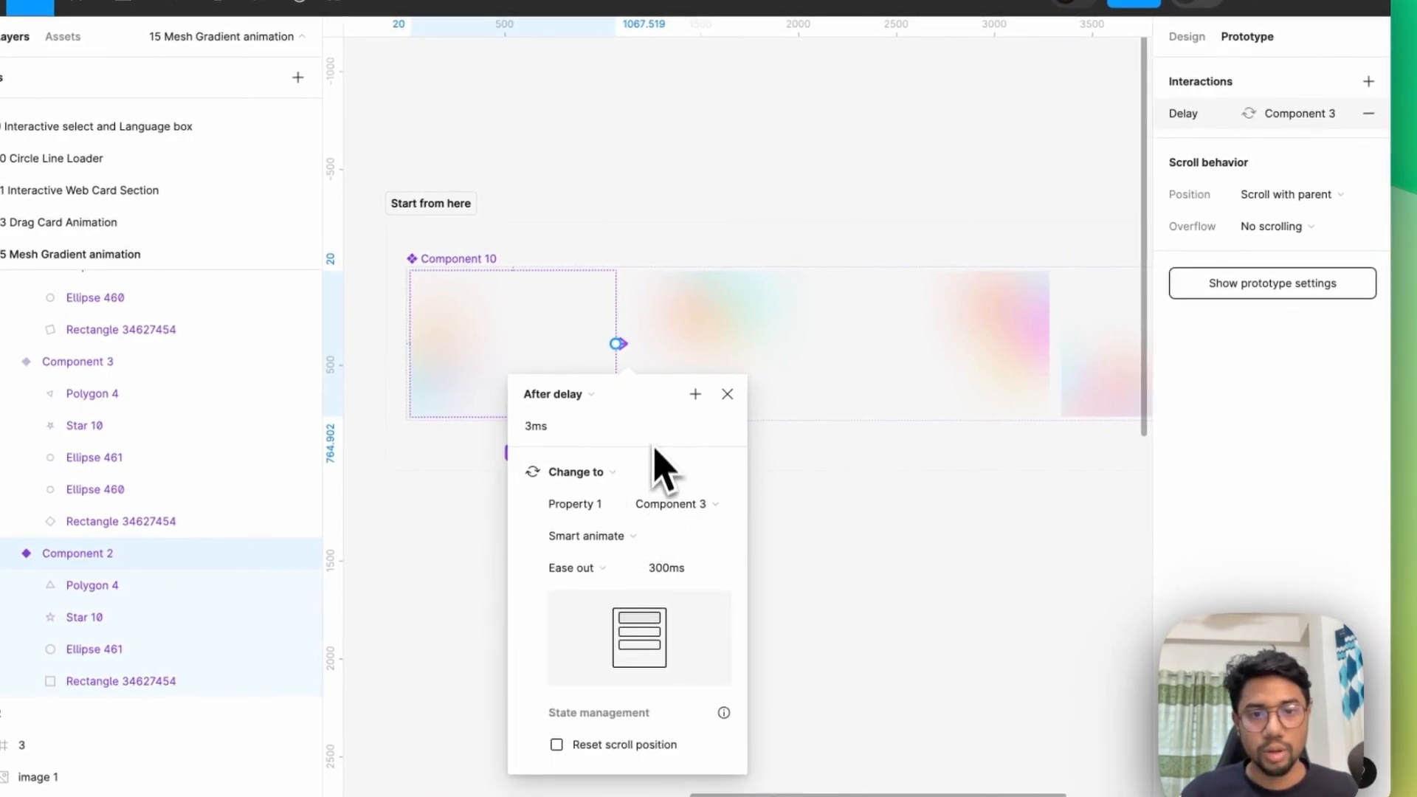
left_click_drag(657, 405, 684, 307)
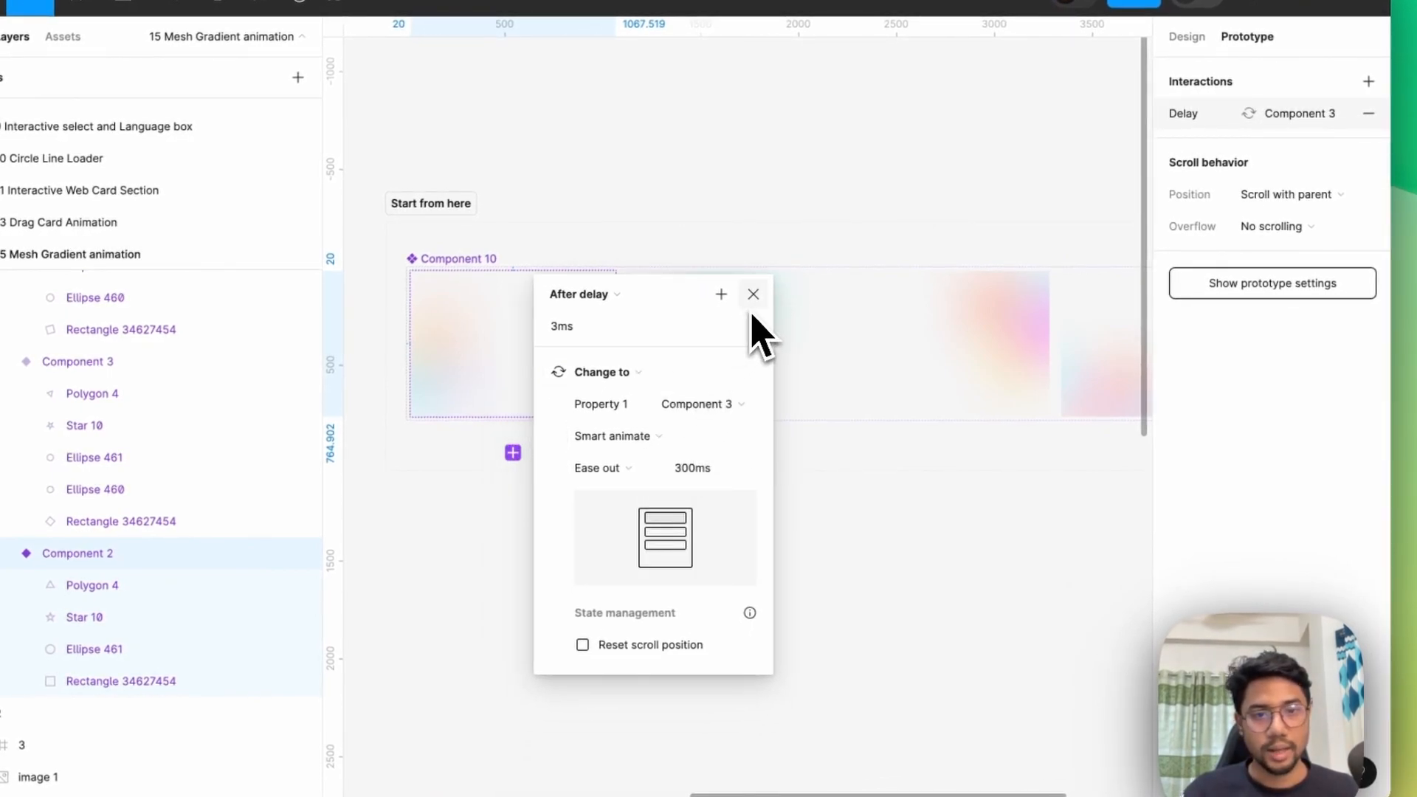
left_click(651, 468)
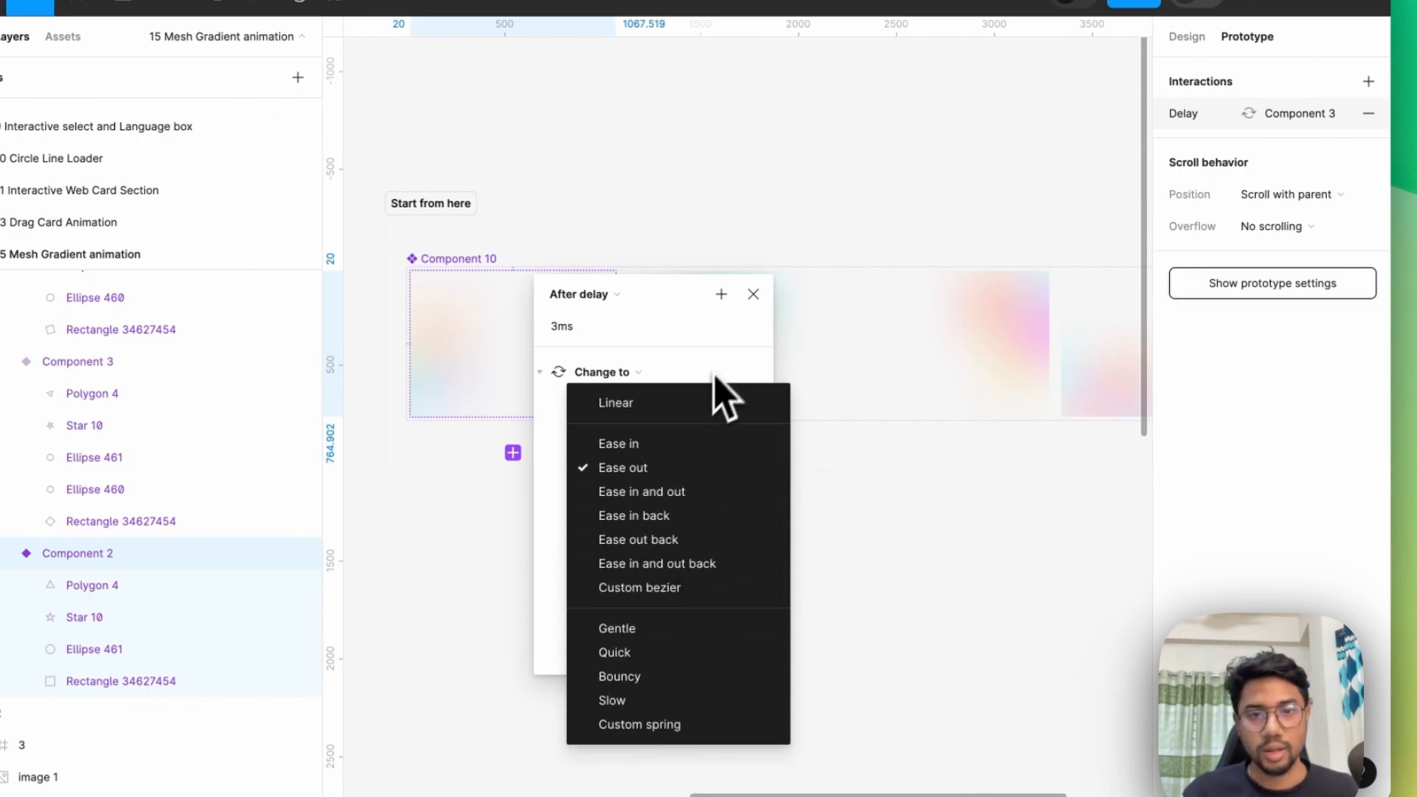
left_click(744, 322)
left_click(753, 295)
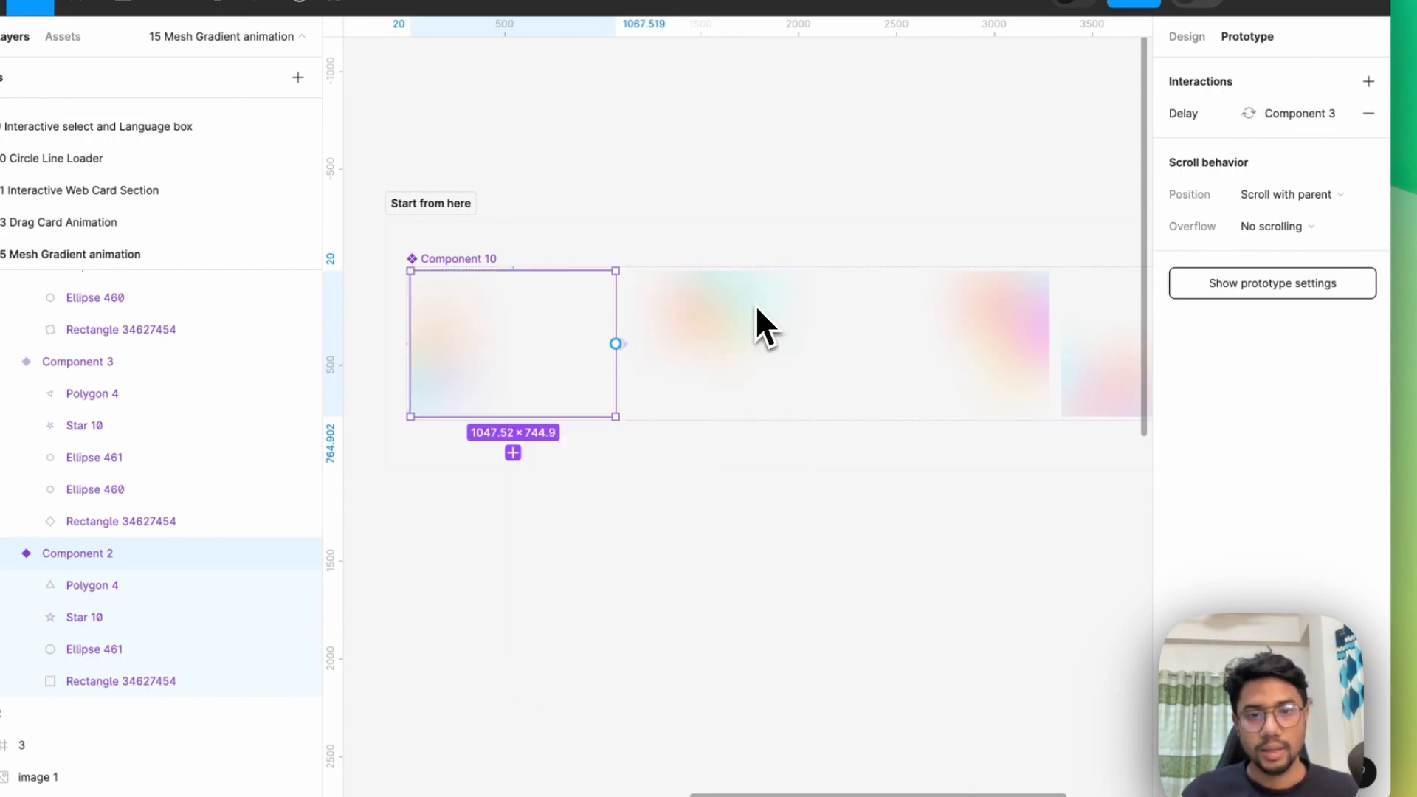
Connect the Component 3 variant to Component 4 with an After delay trigger of 3 ms.
left_click(726, 346)
left_click_drag(833, 344, 935, 356)
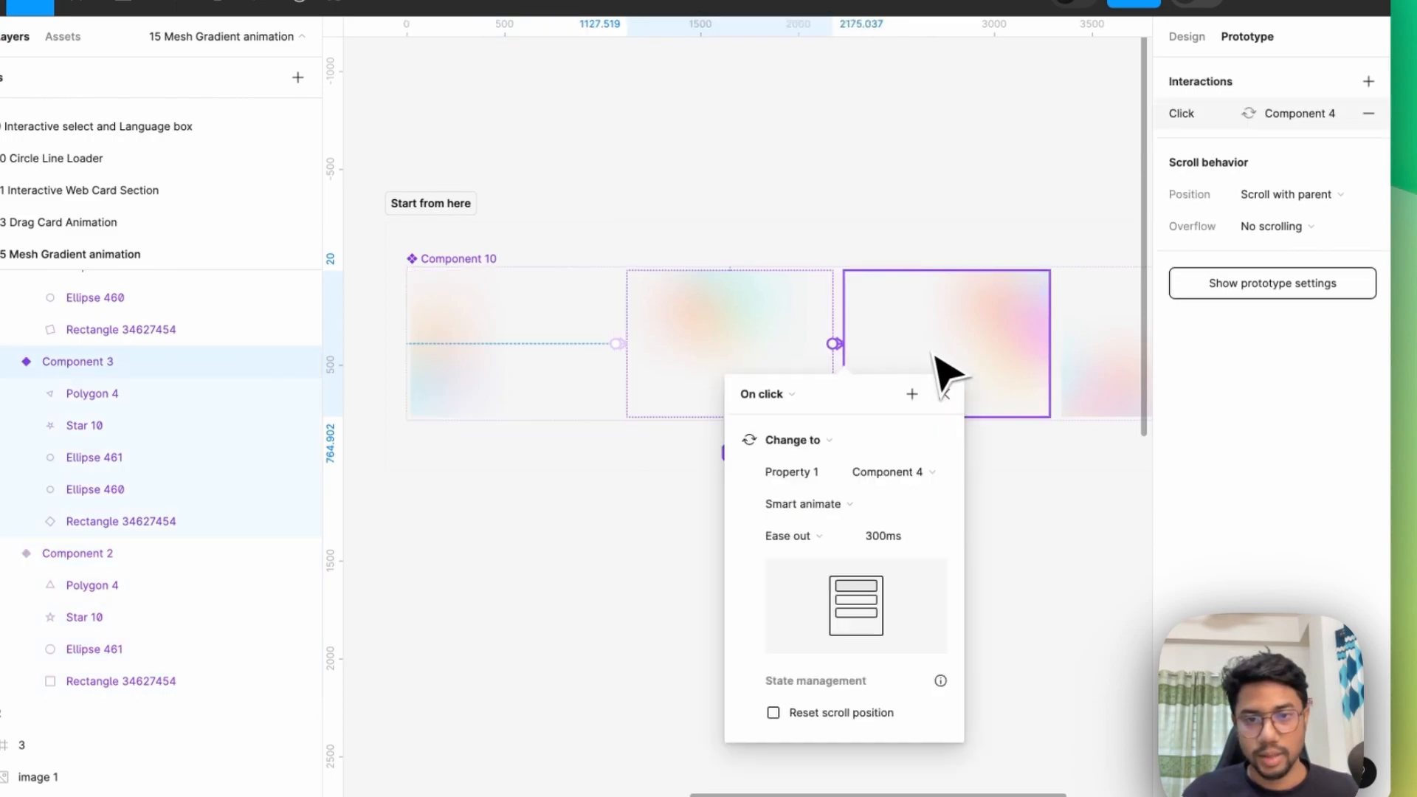
left_click(784, 398)
left_click(805, 642)
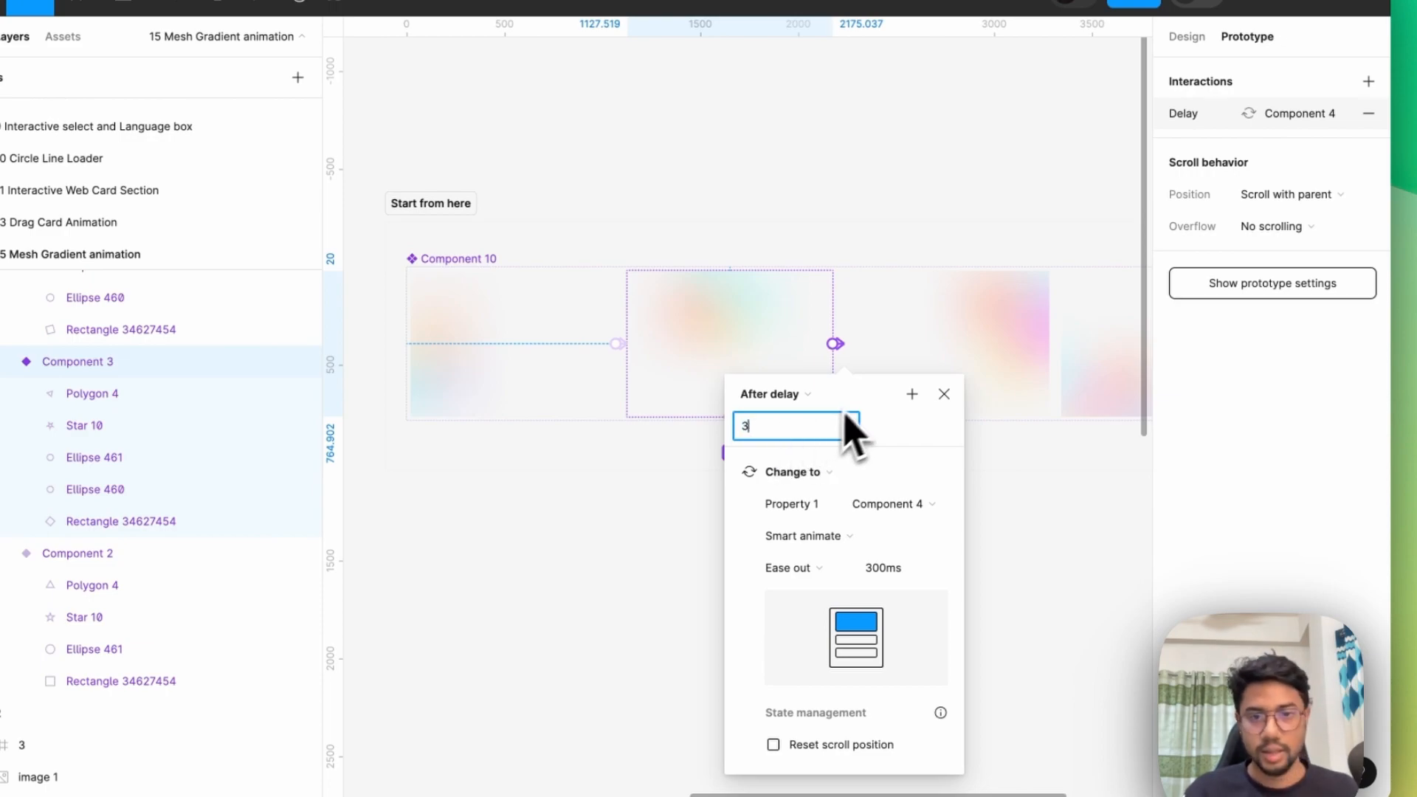
scroll(590, 369, "down", 2)
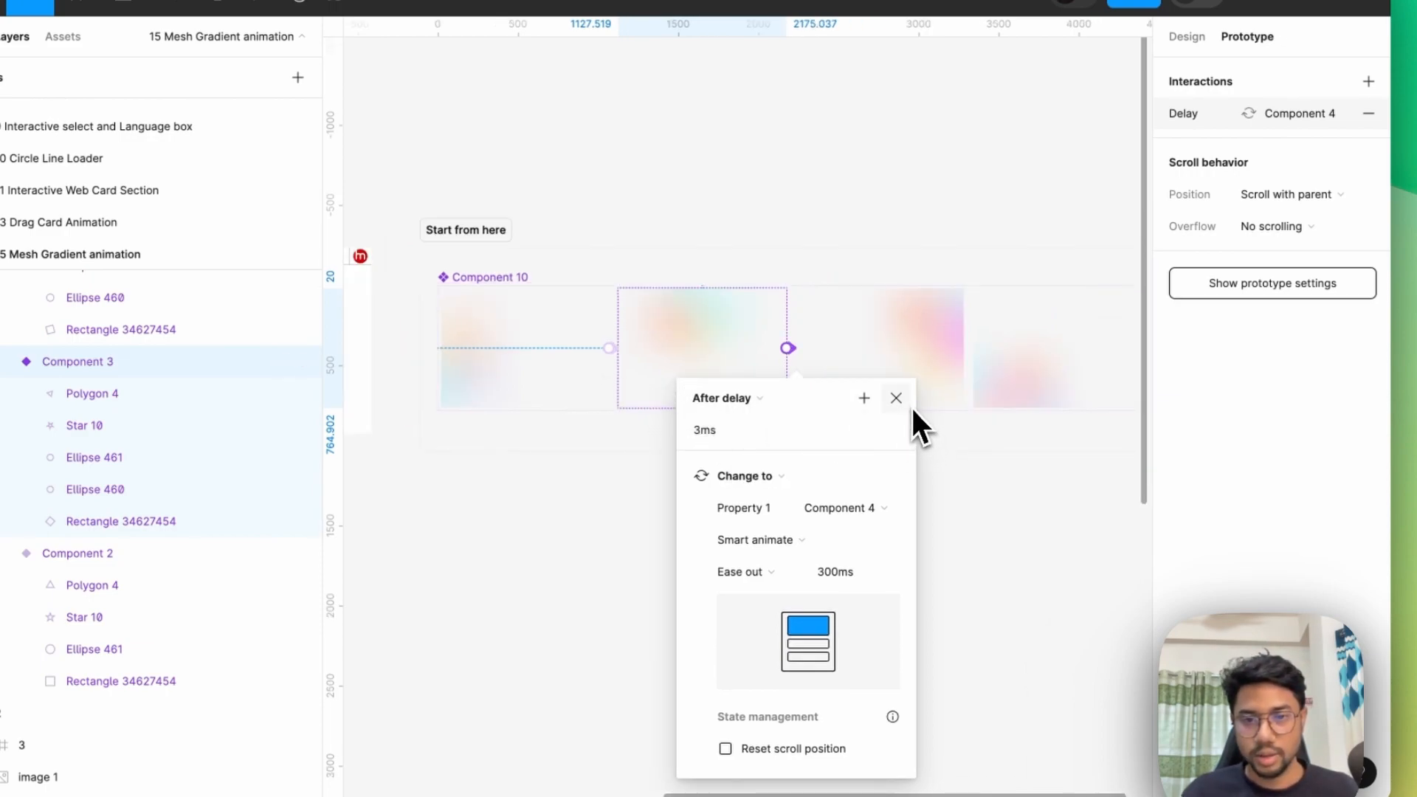
left_click(926, 366)
Connect the Component 4 variant to Component 5 with an After delay trigger of 3 ms and close its settings.
left_click(928, 361)
left_click_drag(1000, 369, 997, 370)
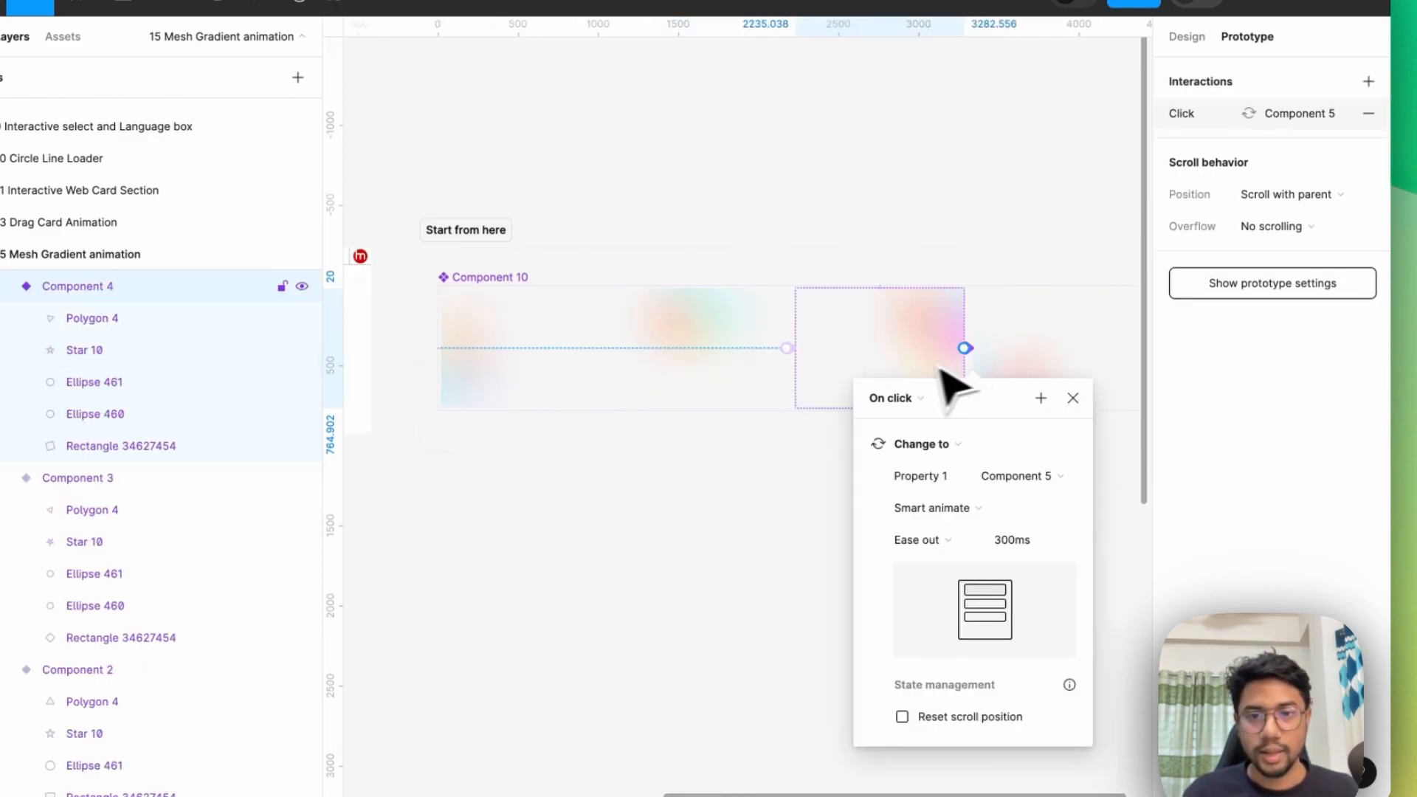
left_click(930, 400)
left_click(926, 648)
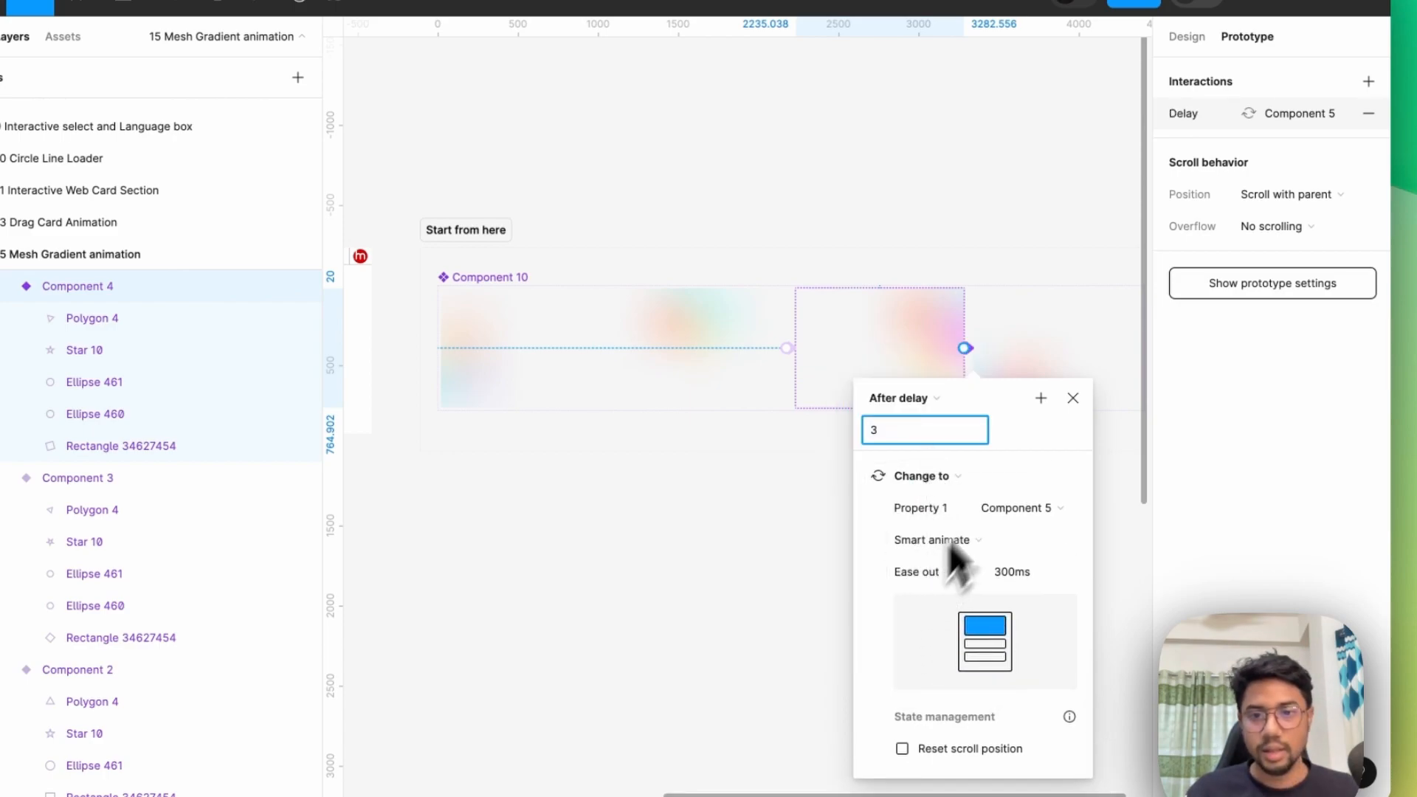
left_click(1072, 399)
Connect the Component 5 variant back to Component 2 with an After delay trigger of 3 ms and close its settings.
left_click(1040, 388)
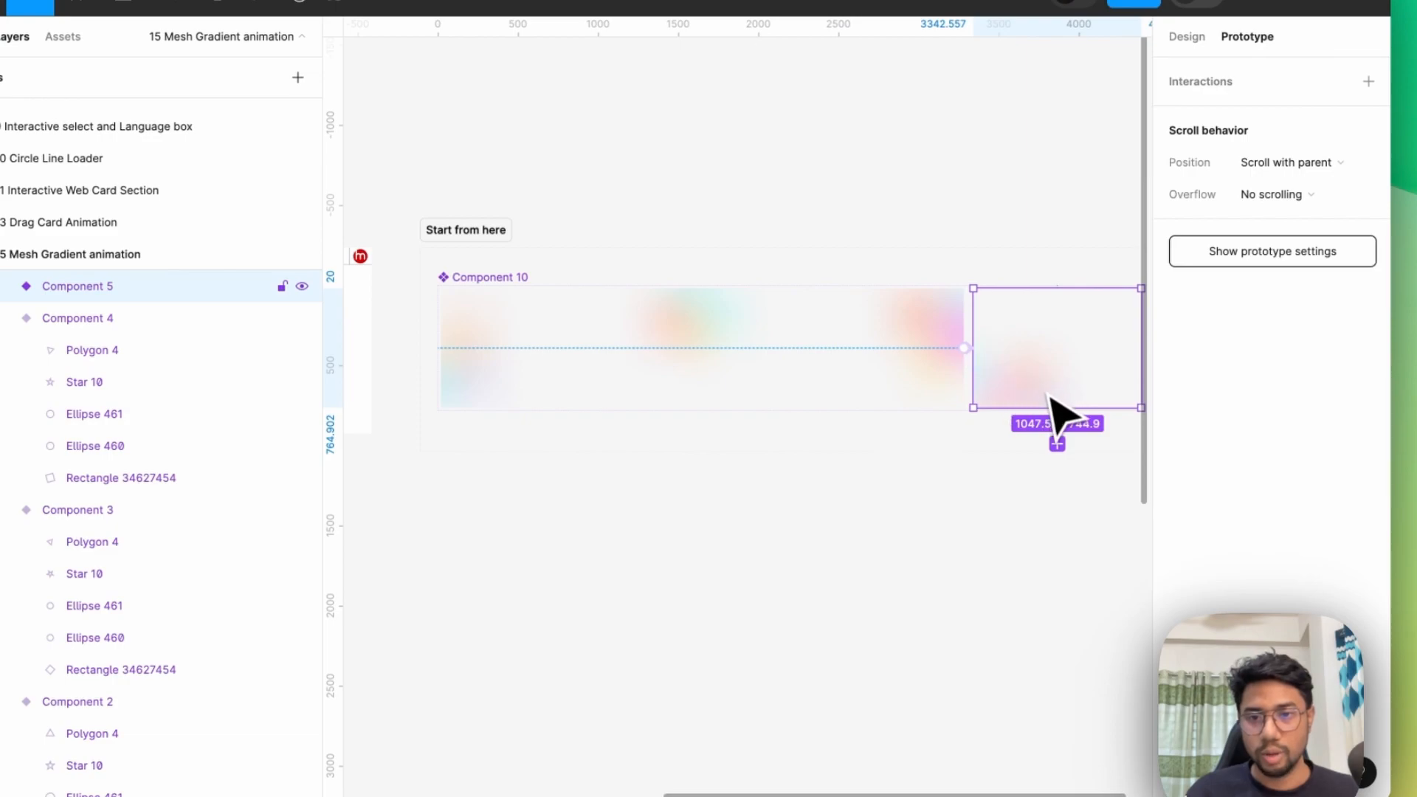
left_click_drag(1056, 408, 604, 391)
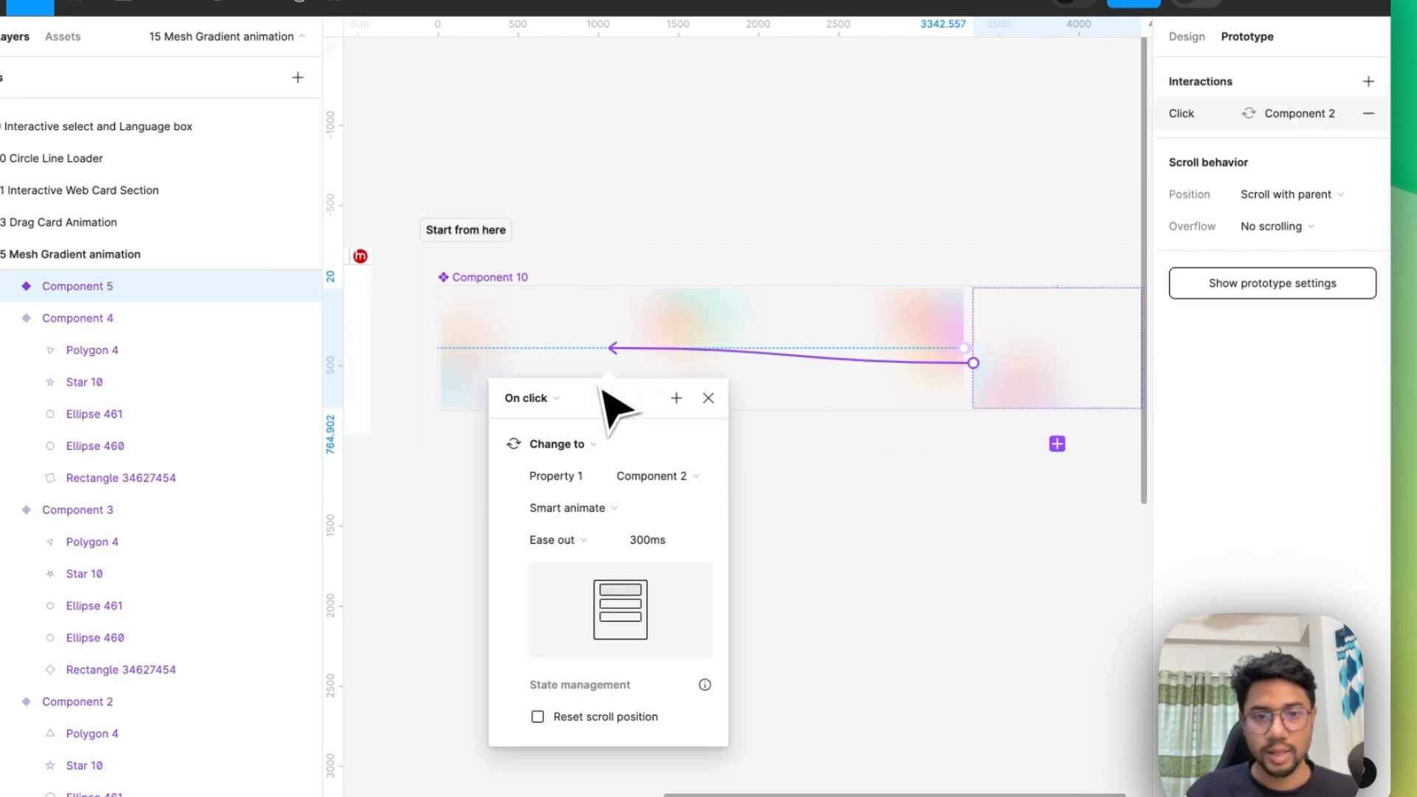
left_click(584, 405)
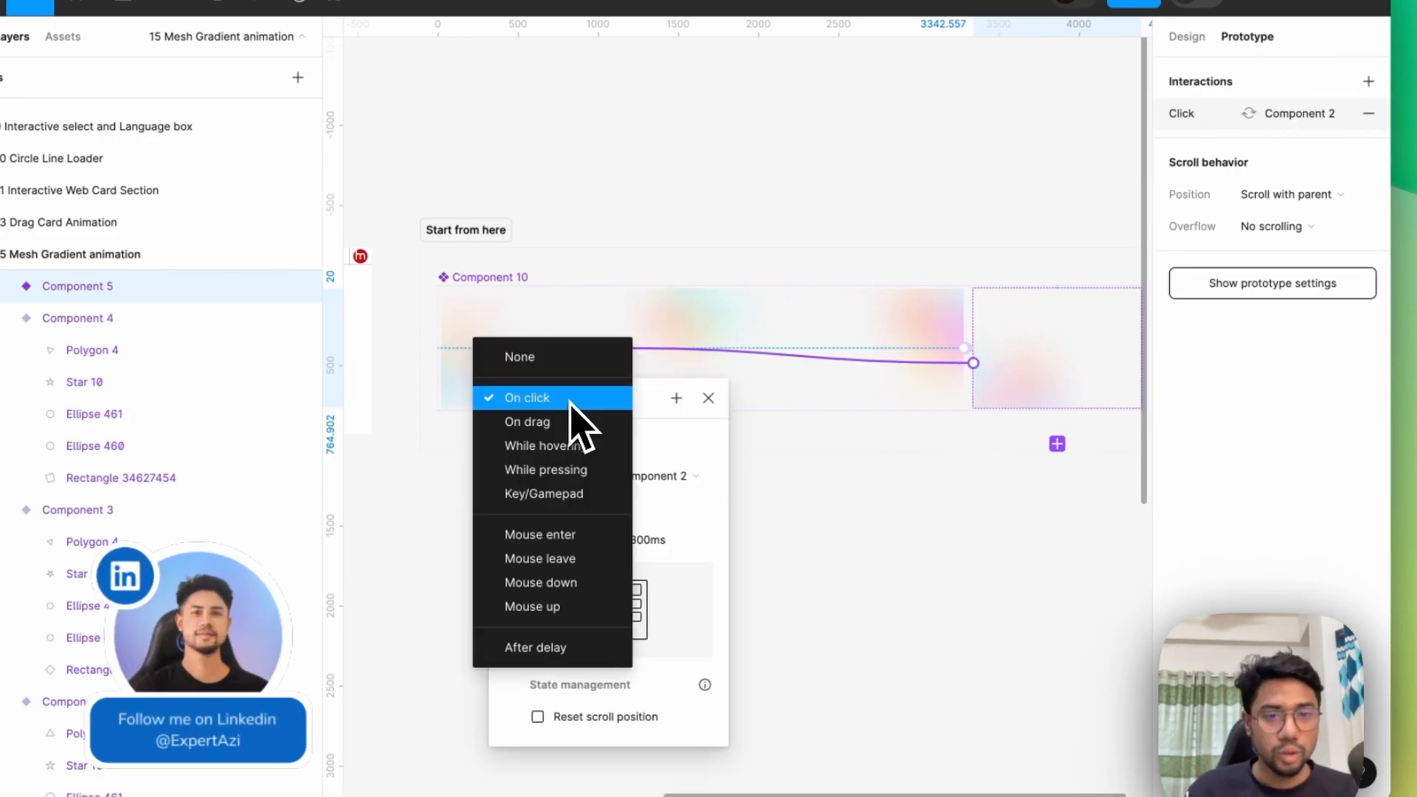
left_click(590, 650)
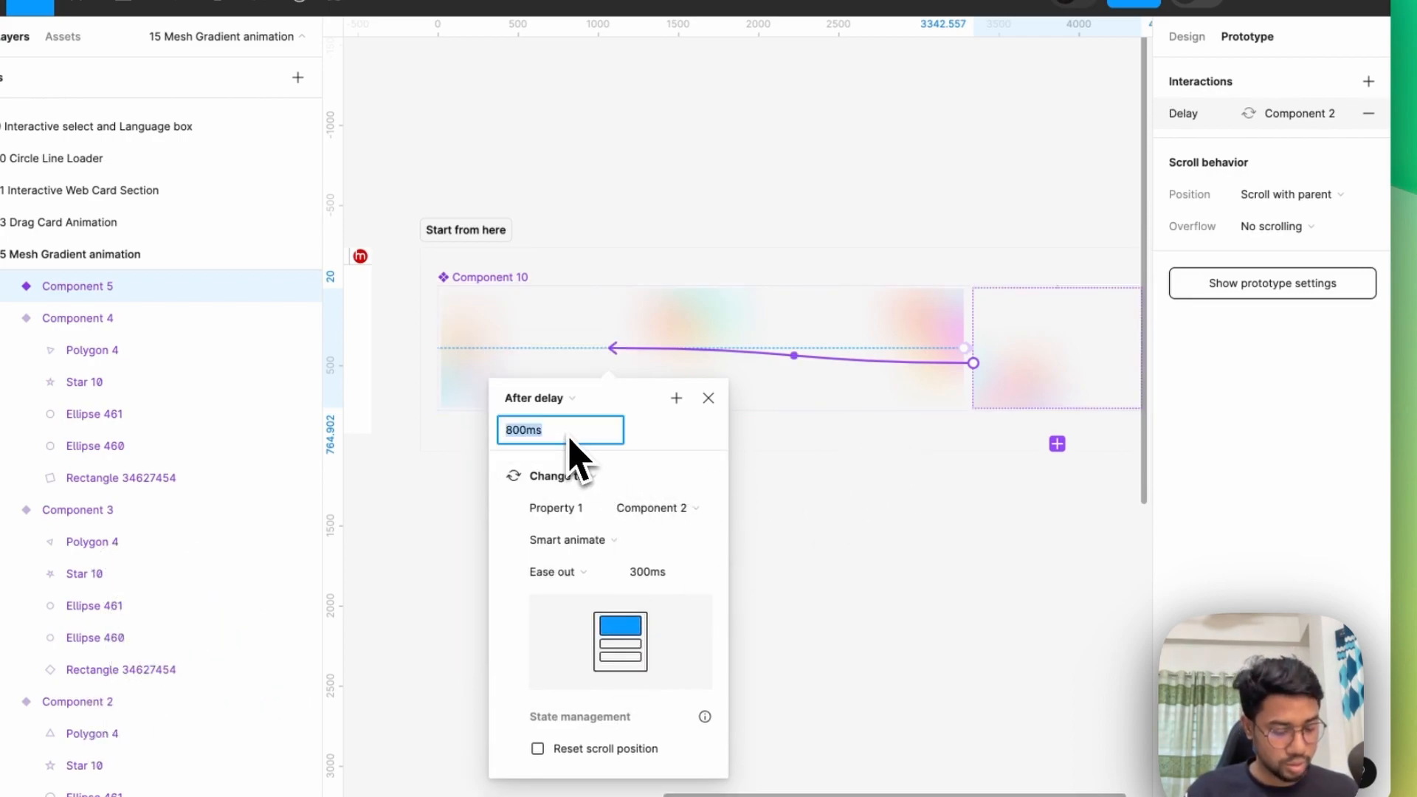
left_click(710, 400)
Add a 1440 × 1024 Desktop frame and place it beside the component set, roughly level with it.
scroll(623, 281, "down", 5)
scroll(844, 258, "up", 5)
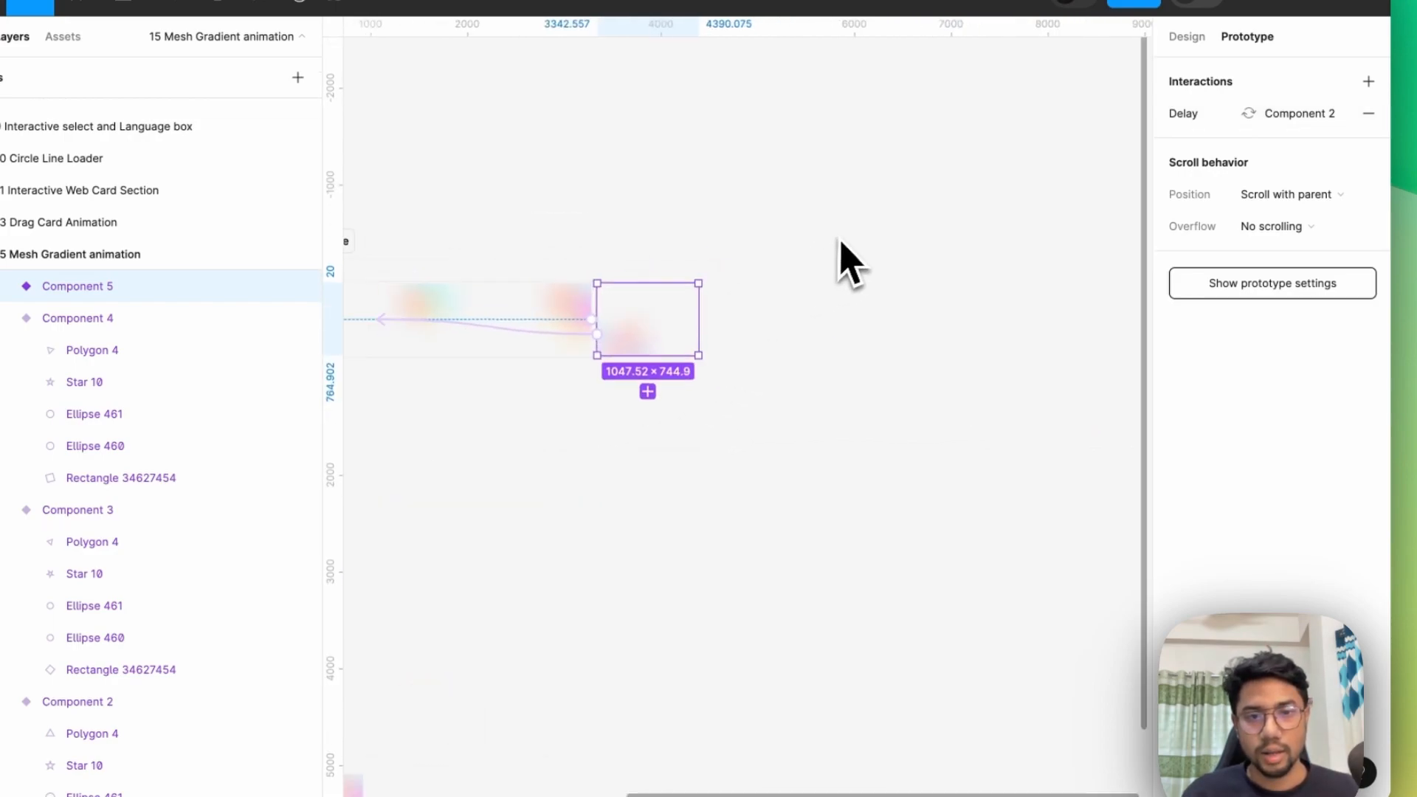
left_click(235, 100)
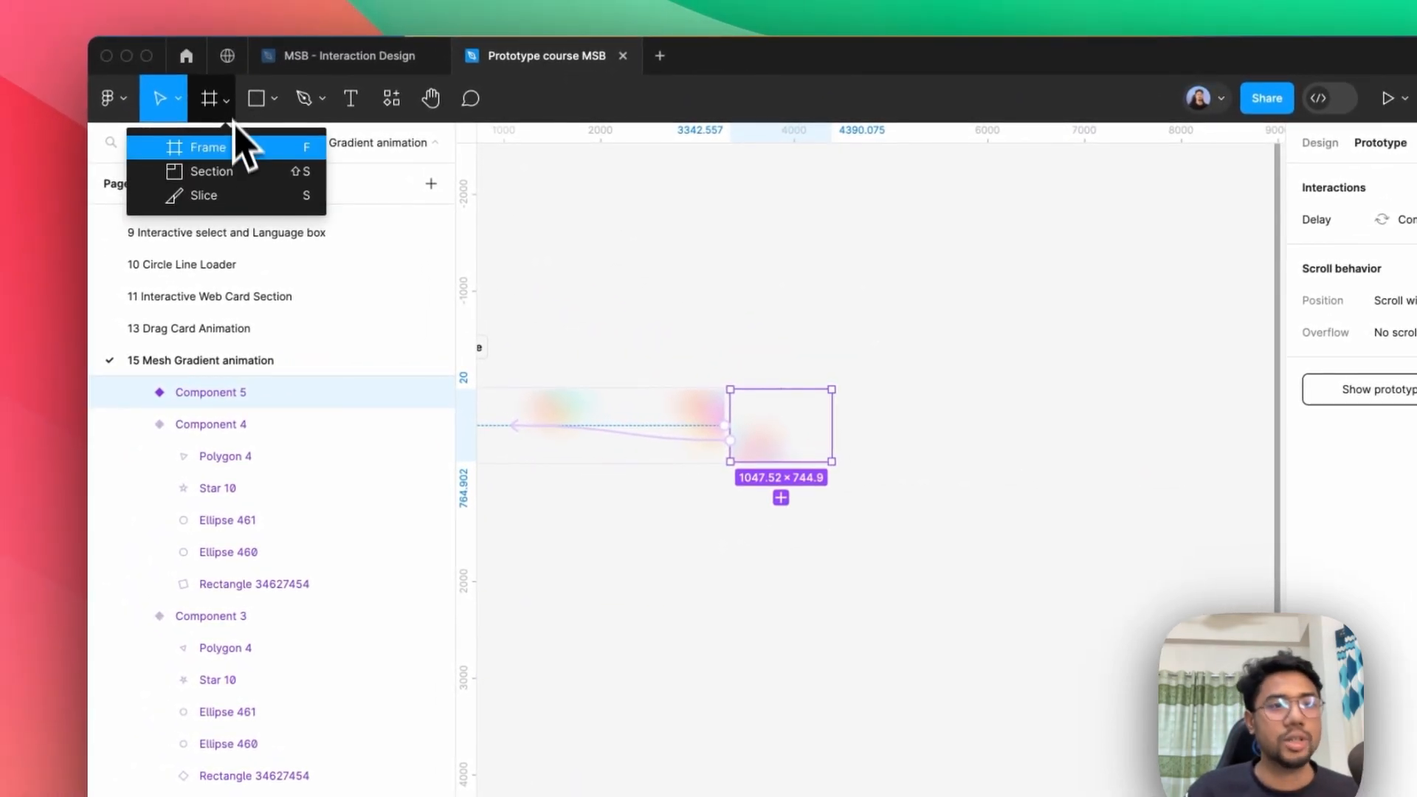
left_click(237, 151)
left_click(1355, 404)
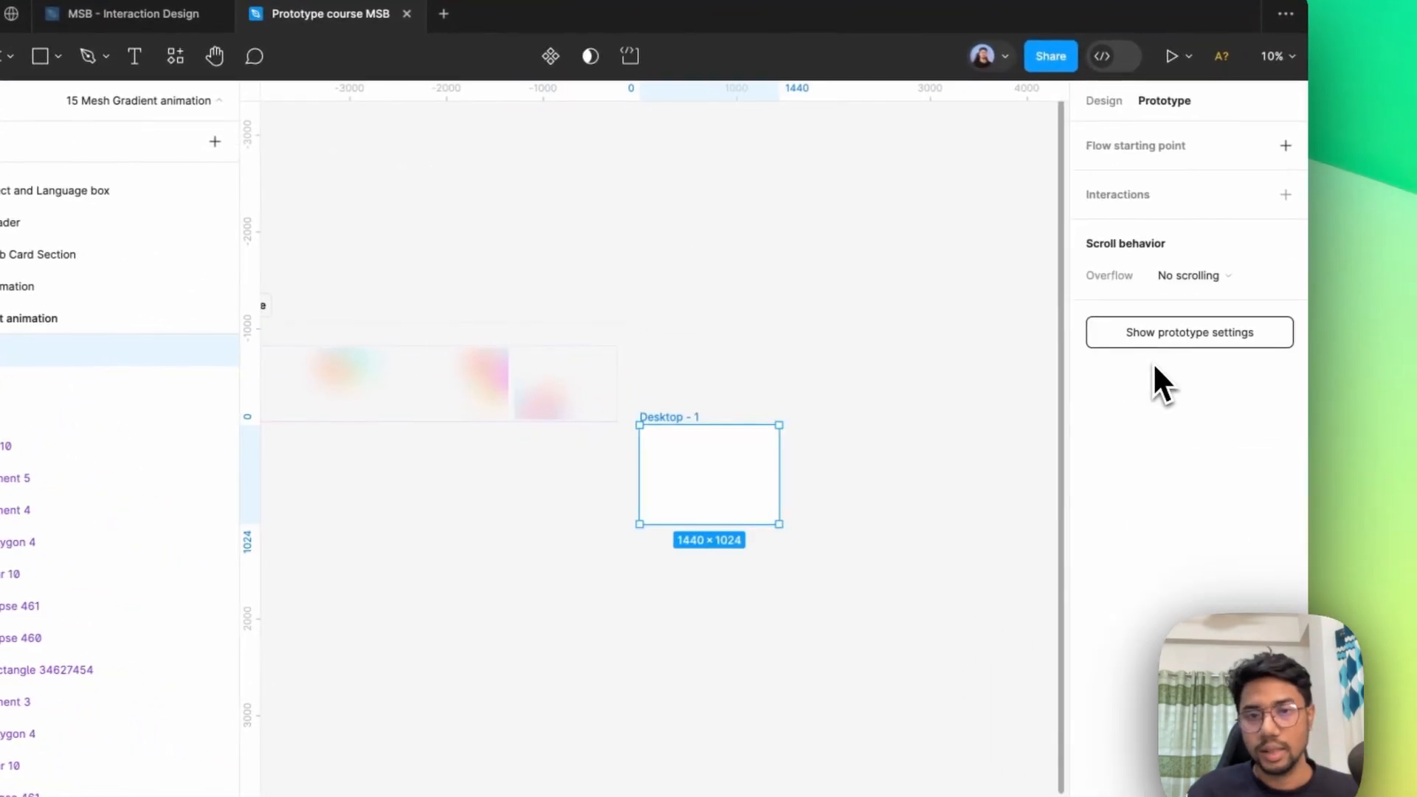
left_click_drag(767, 479, 799, 401)
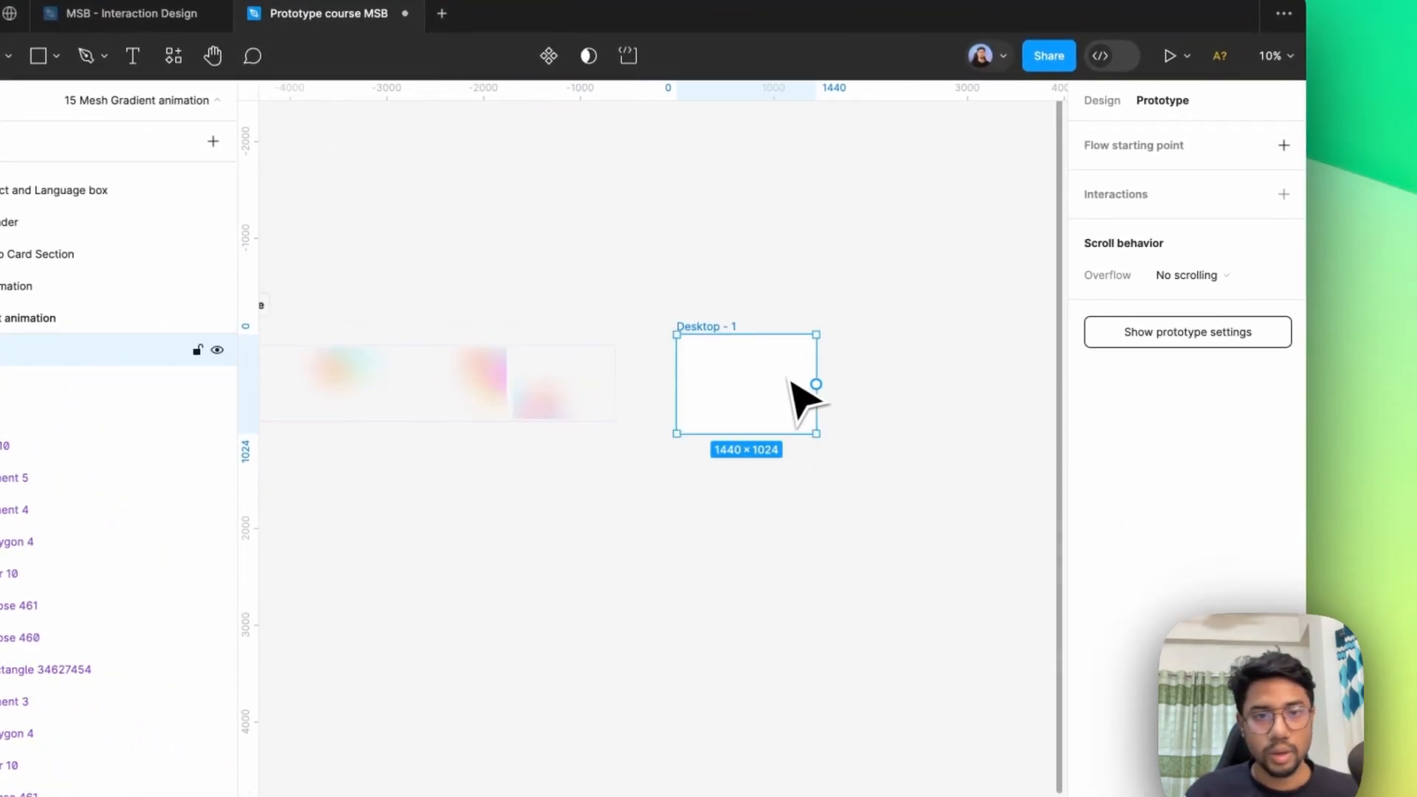
Search the components for "10" and place an instance of Component 10 inside the Desktop - 1 frame.
left_click(371, 88)
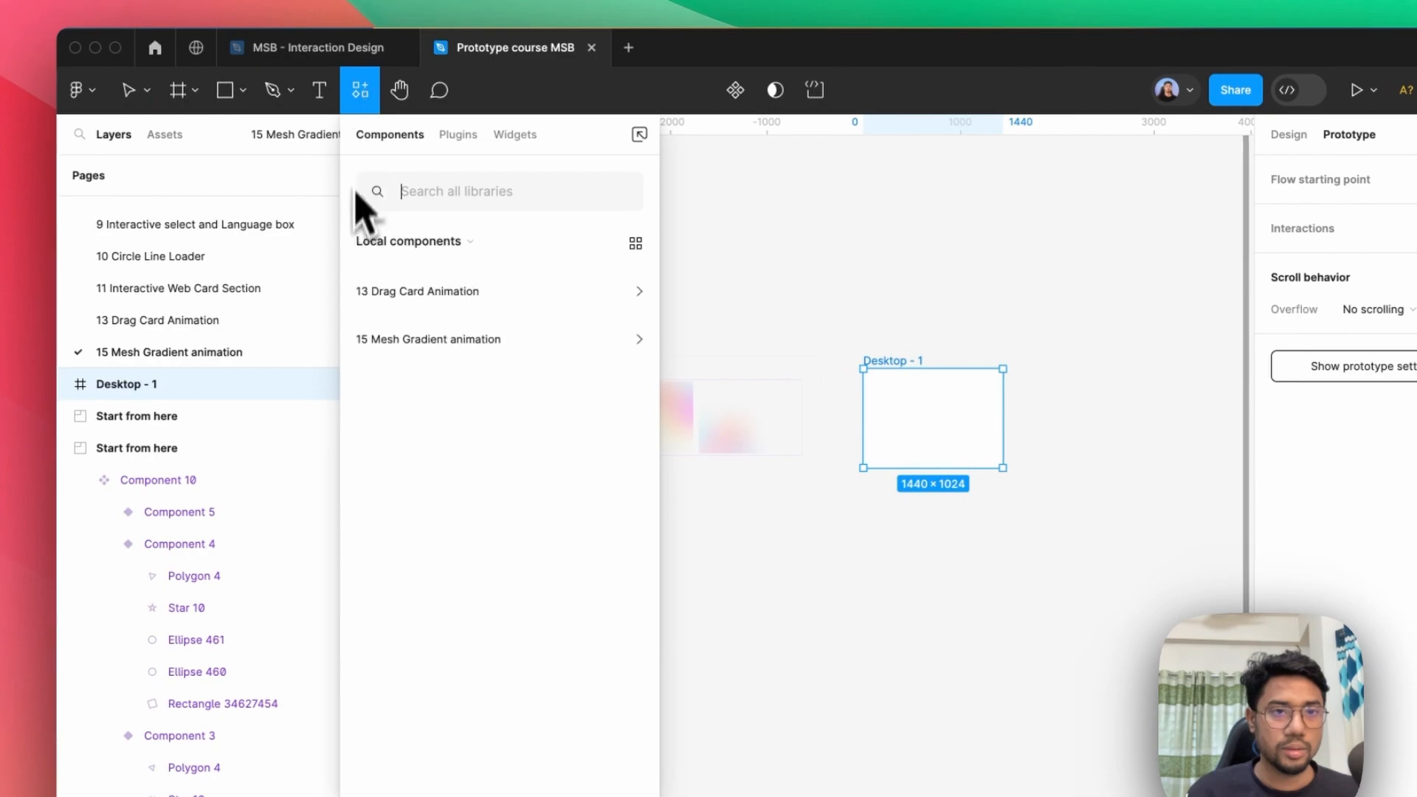
type("10")
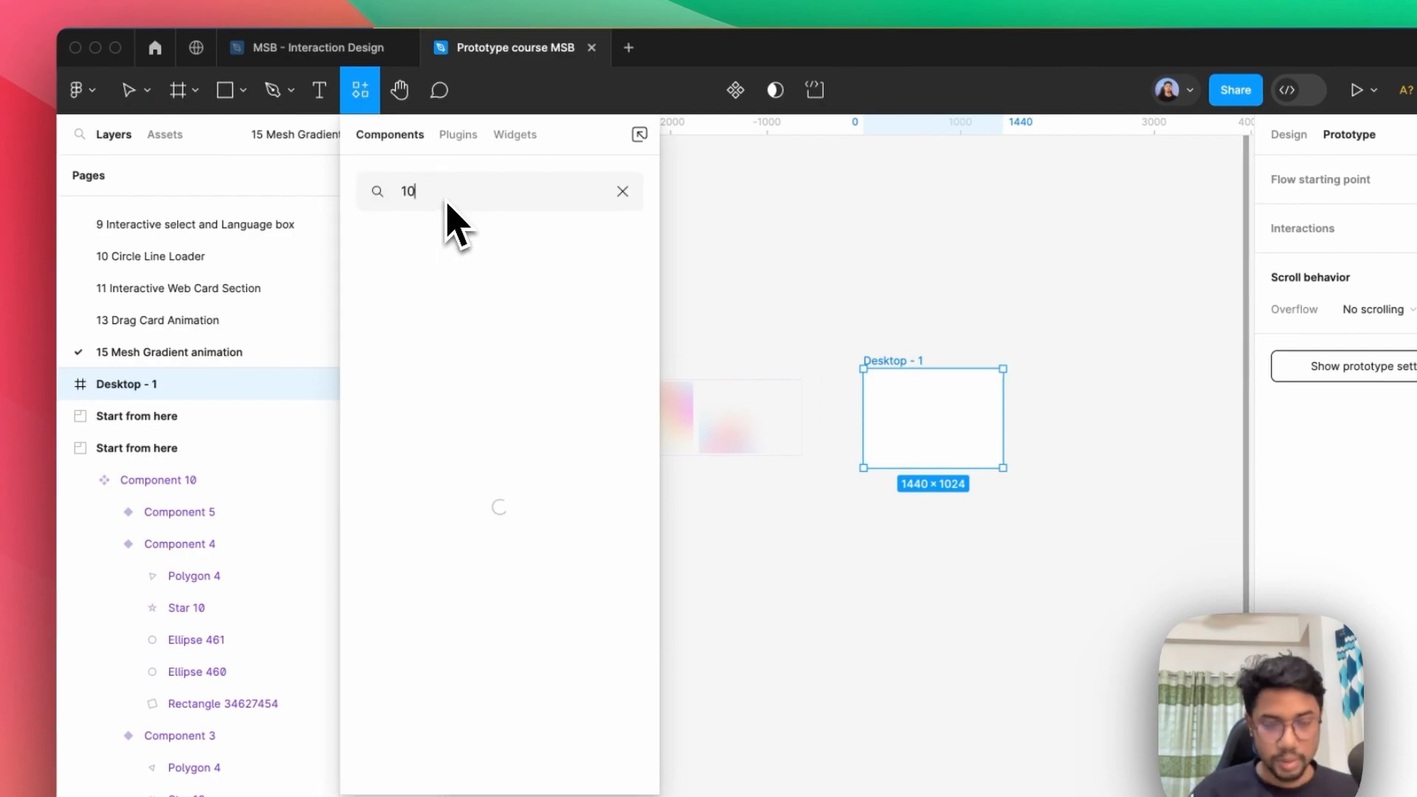
left_click_drag(517, 350, 926, 447)
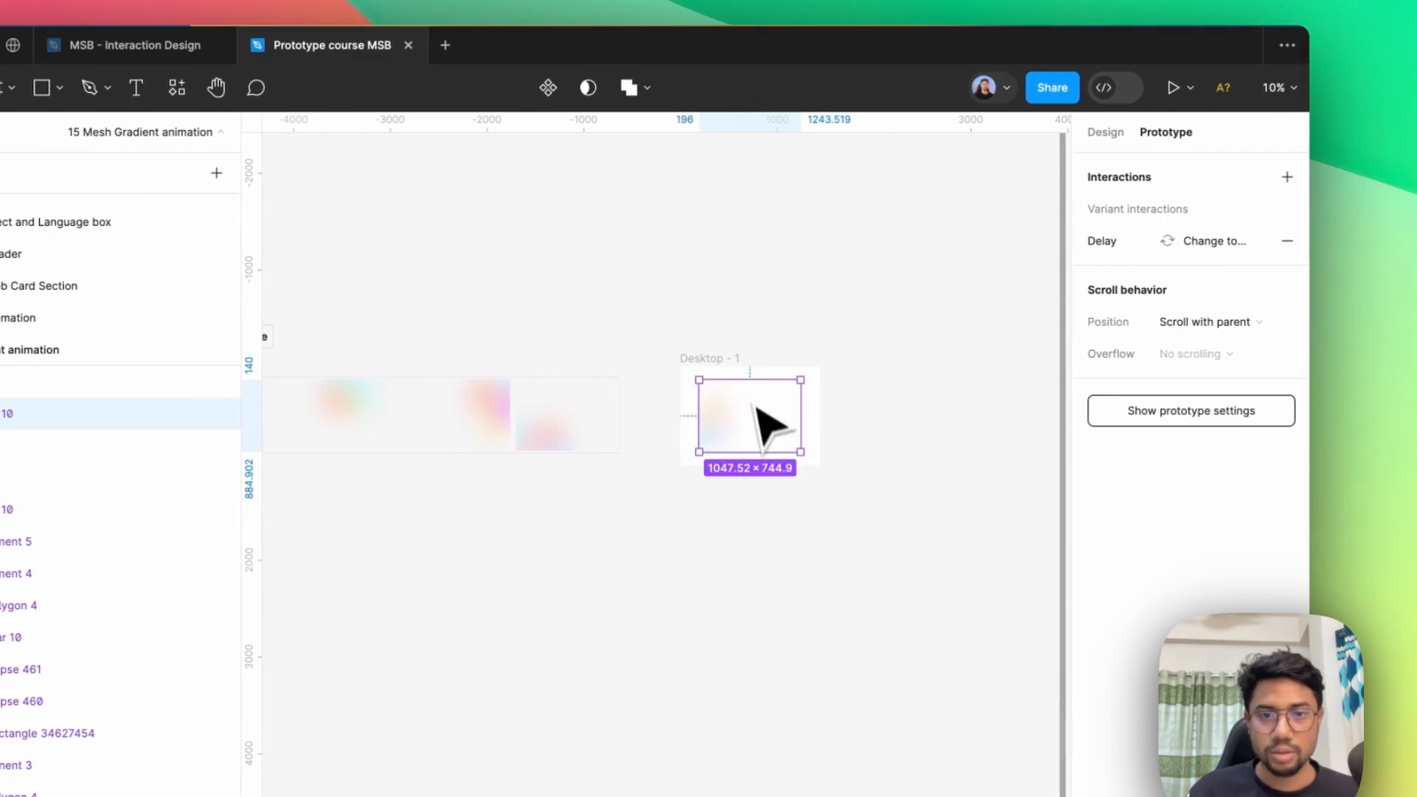
Preview the Desktop - 1 frame as a prototype and return to the design file.
left_click(729, 371)
left_click(1173, 87)
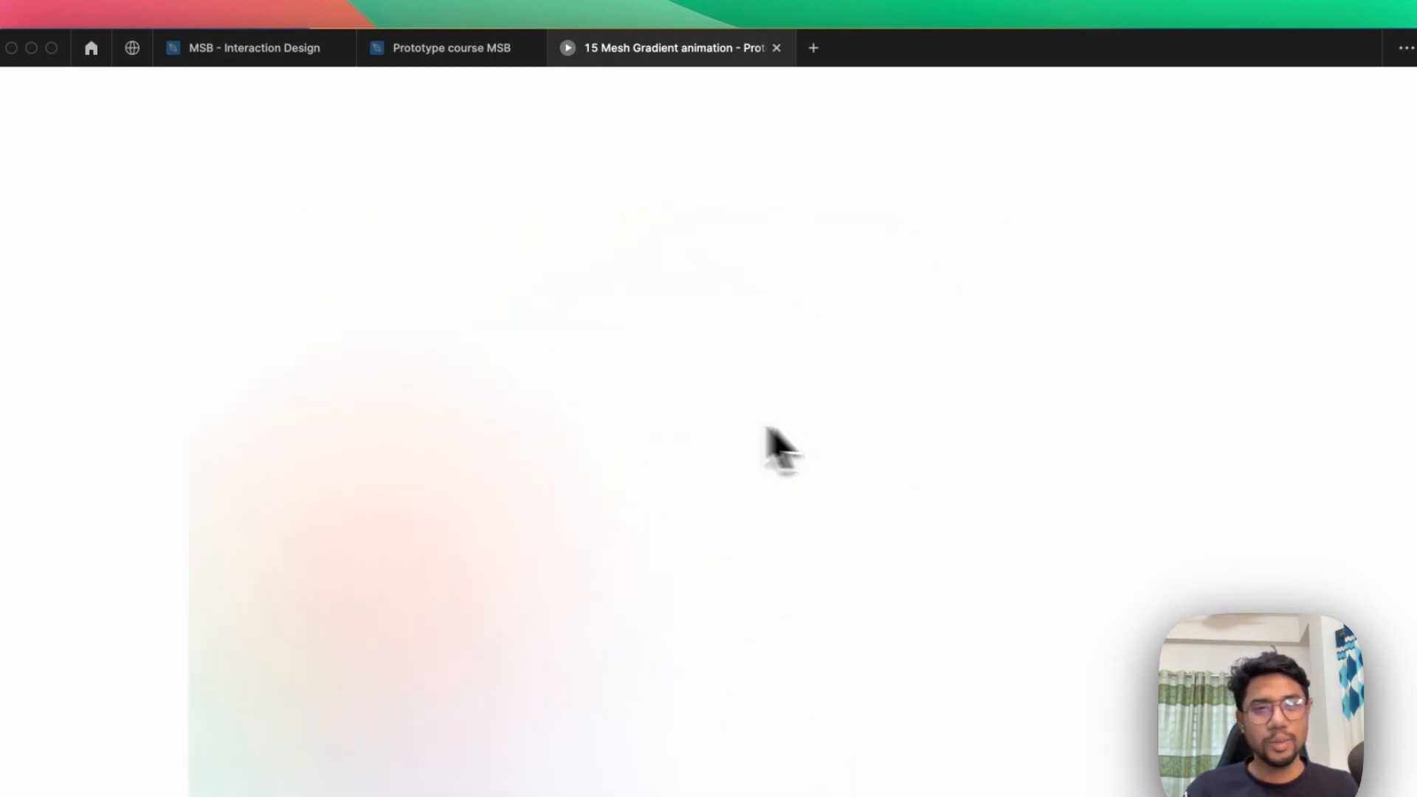
left_click(481, 58)
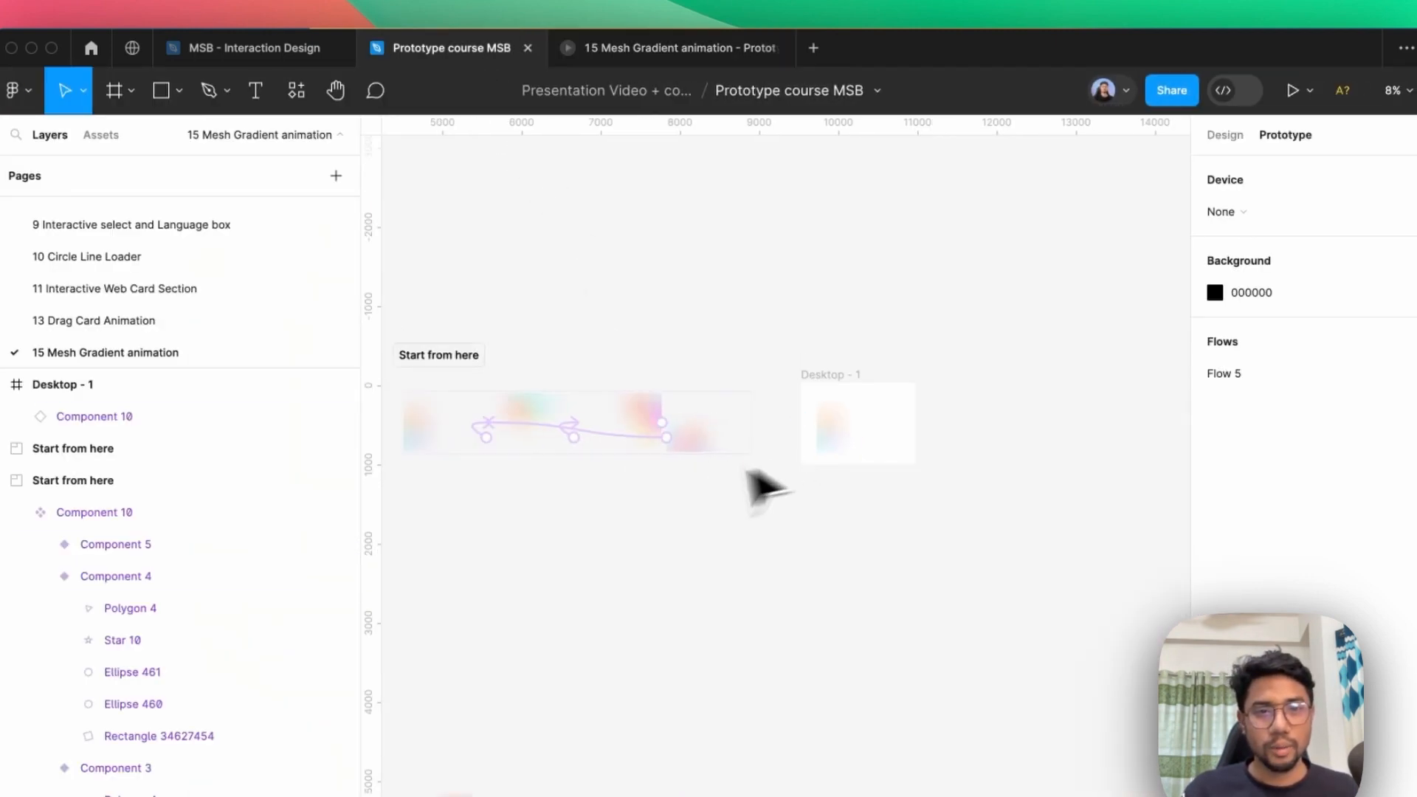
Set the Smart animate duration of the Component 2 variant's interaction to 4000 ms.
scroll(465, 444, "up", 5)
left_click(509, 431)
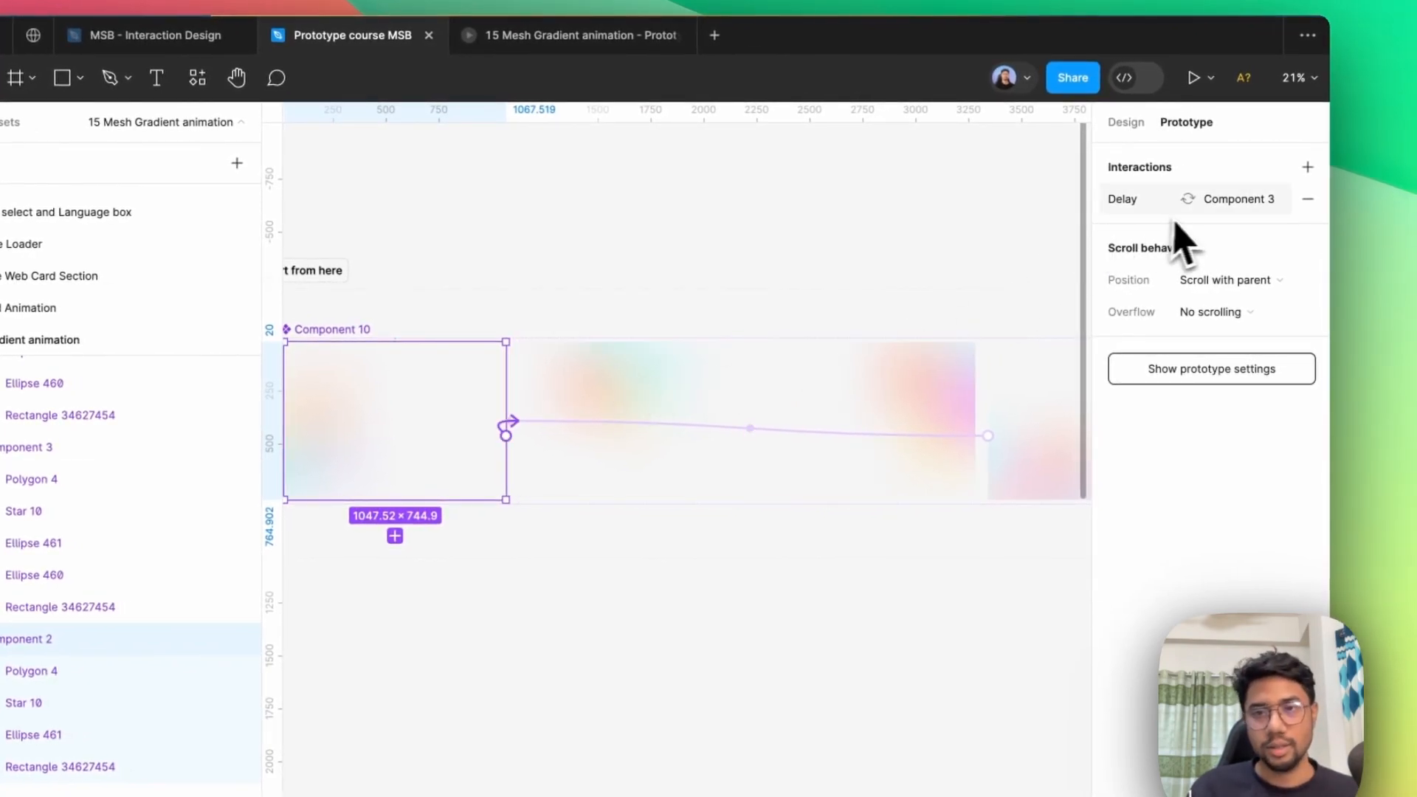
left_click(1188, 200)
left_click(1037, 376)
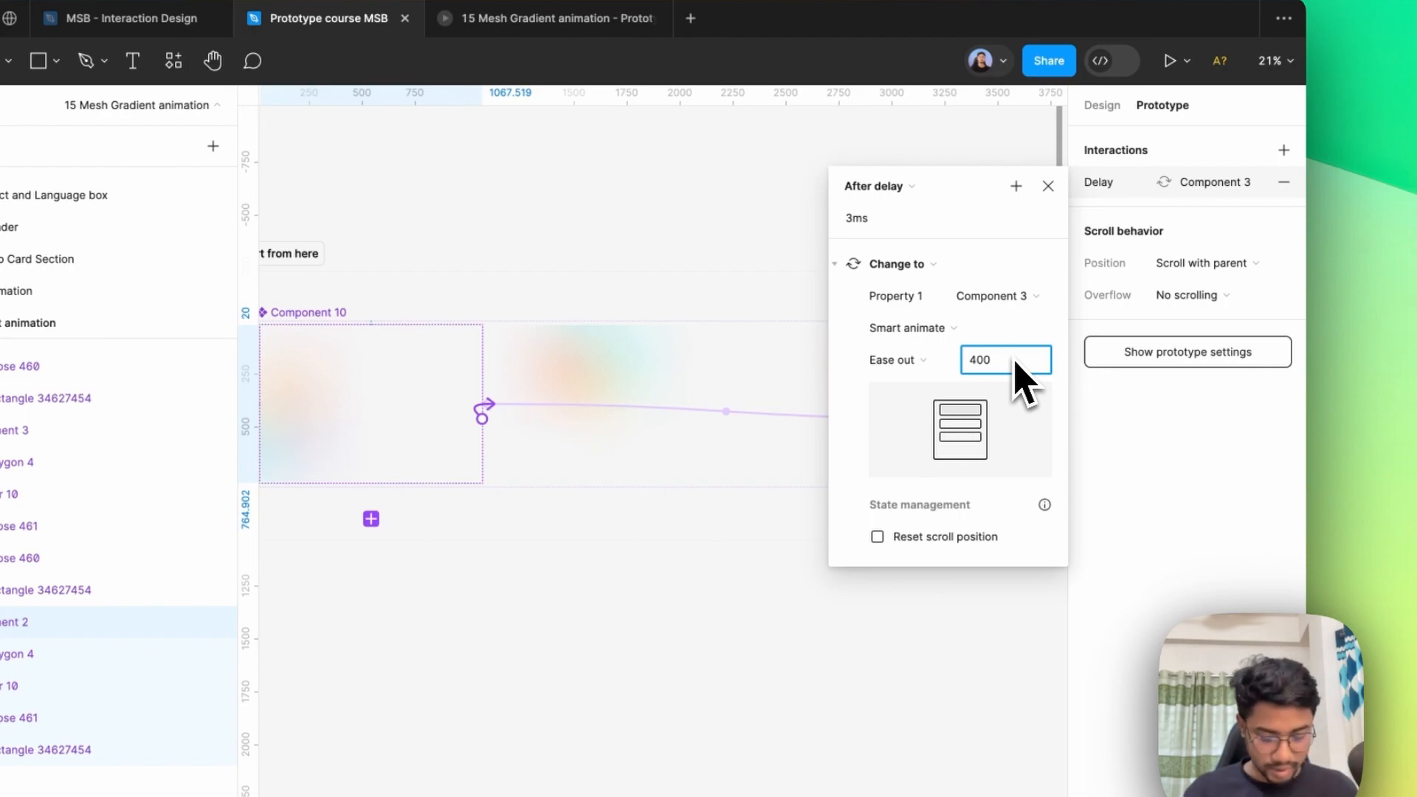
Set the Smart animate duration of the Component 3 variant's interaction to 4000 ms.
left_click(707, 373)
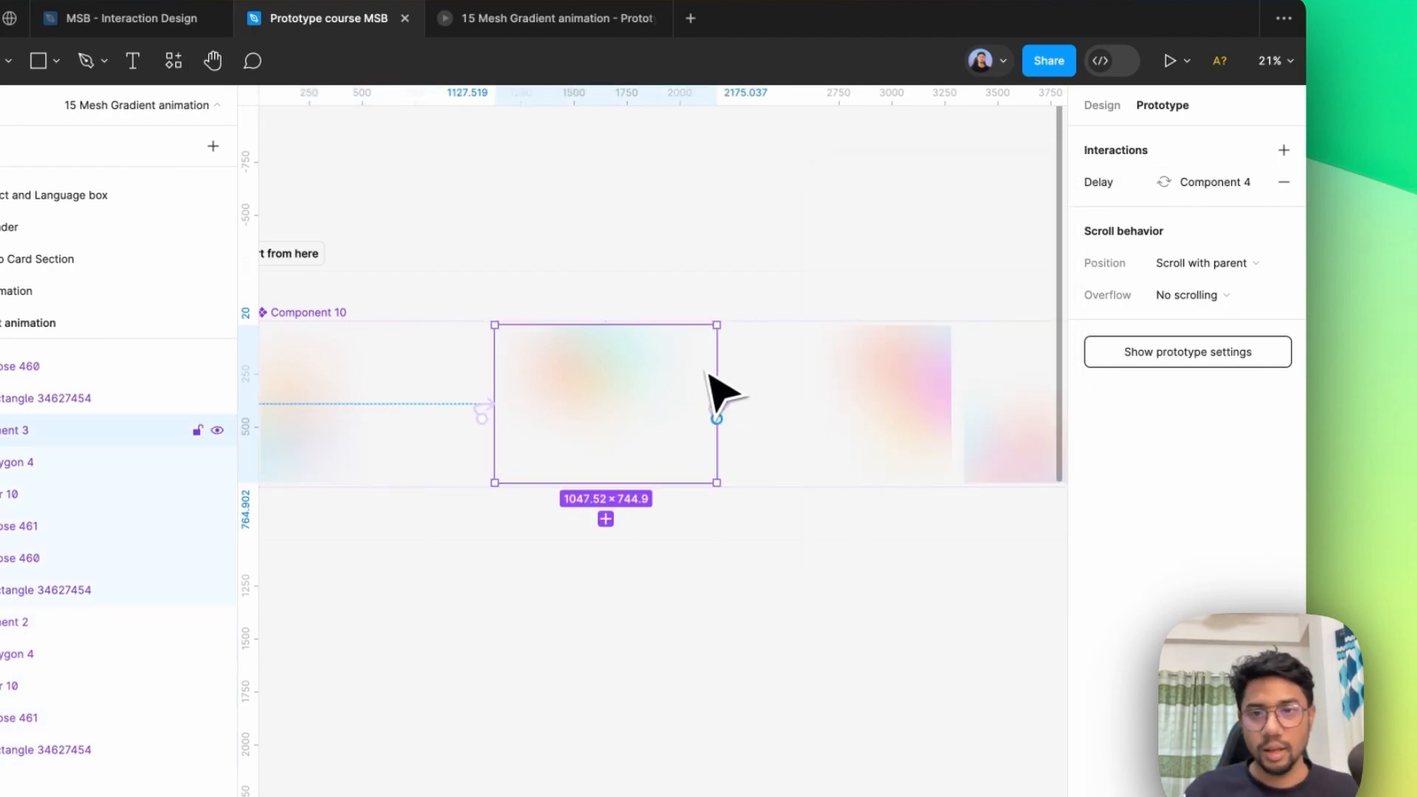
left_click(1111, 186)
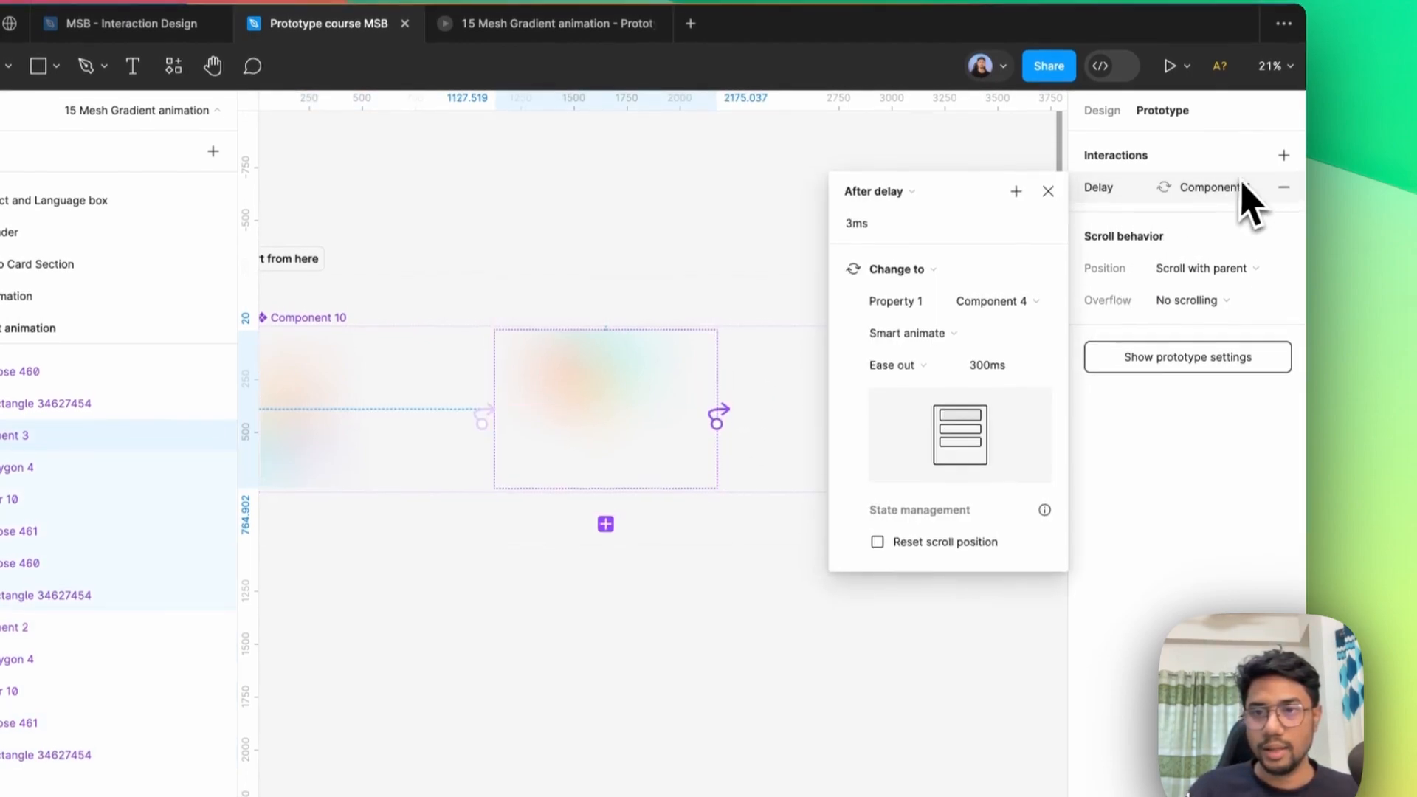
left_click(1007, 369)
type("4000")
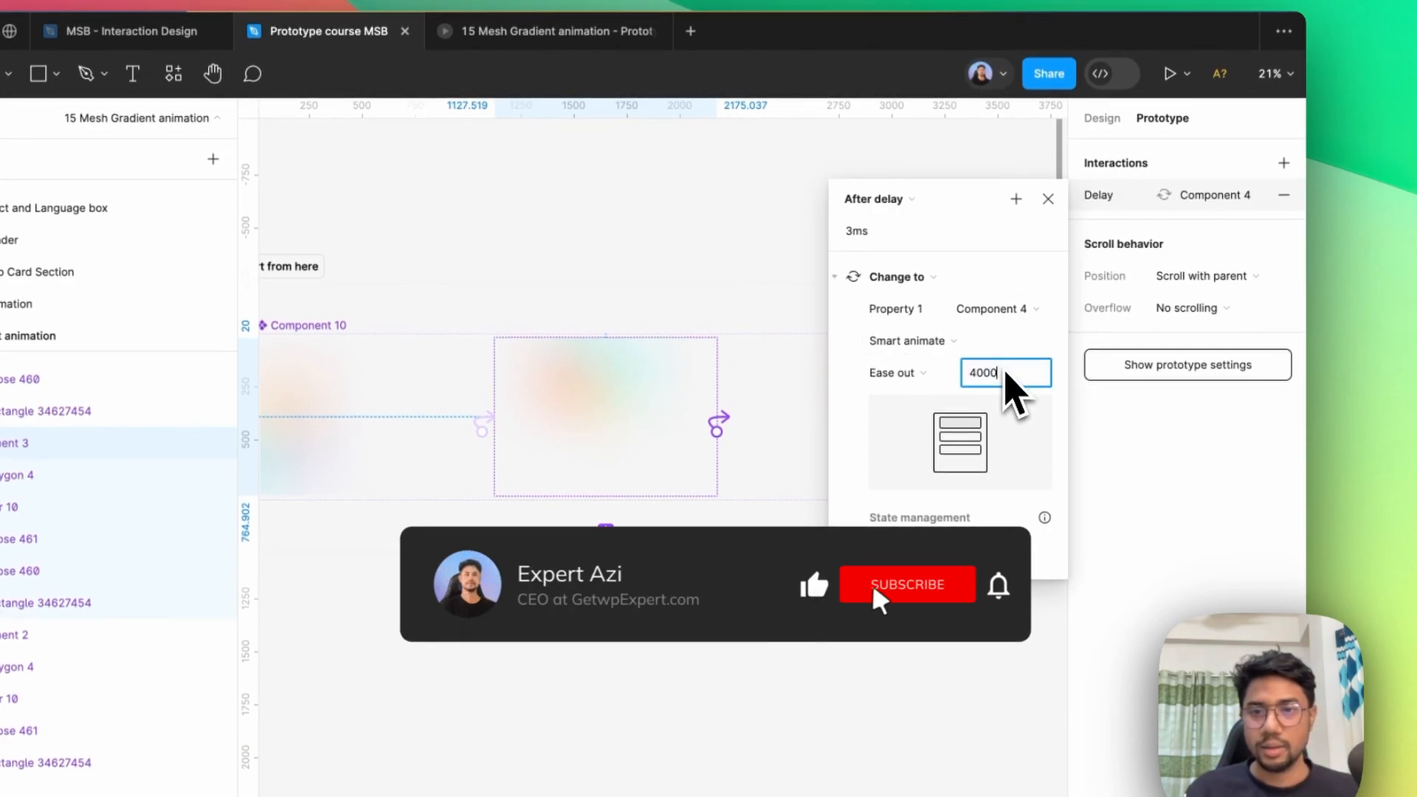
type("4000")
key("super+a")
type("4000")
Give the Component 4 and Component 5 interactions the same animation duration as the Component 3 interaction, and deselect the variants.
left_click(816, 400)
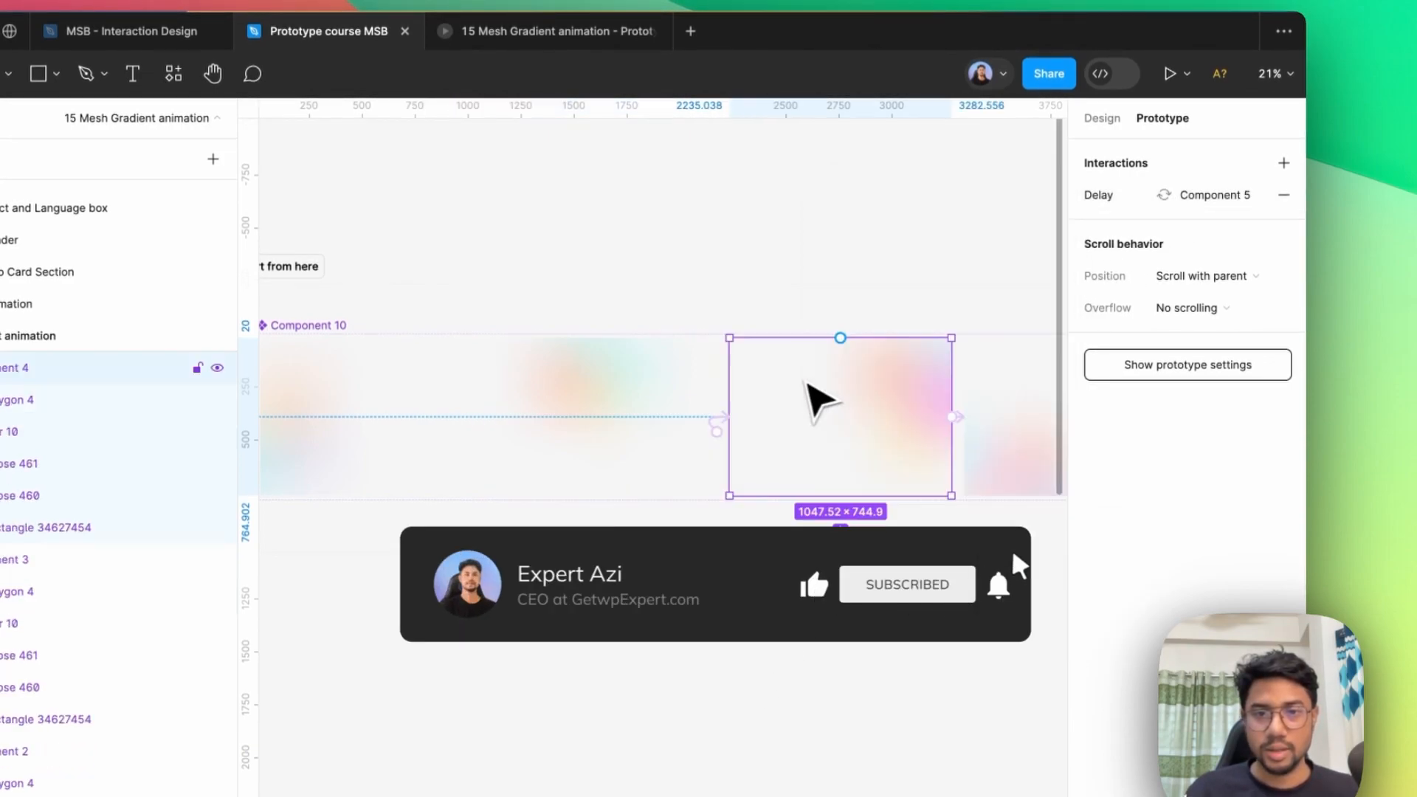
left_click(1151, 194)
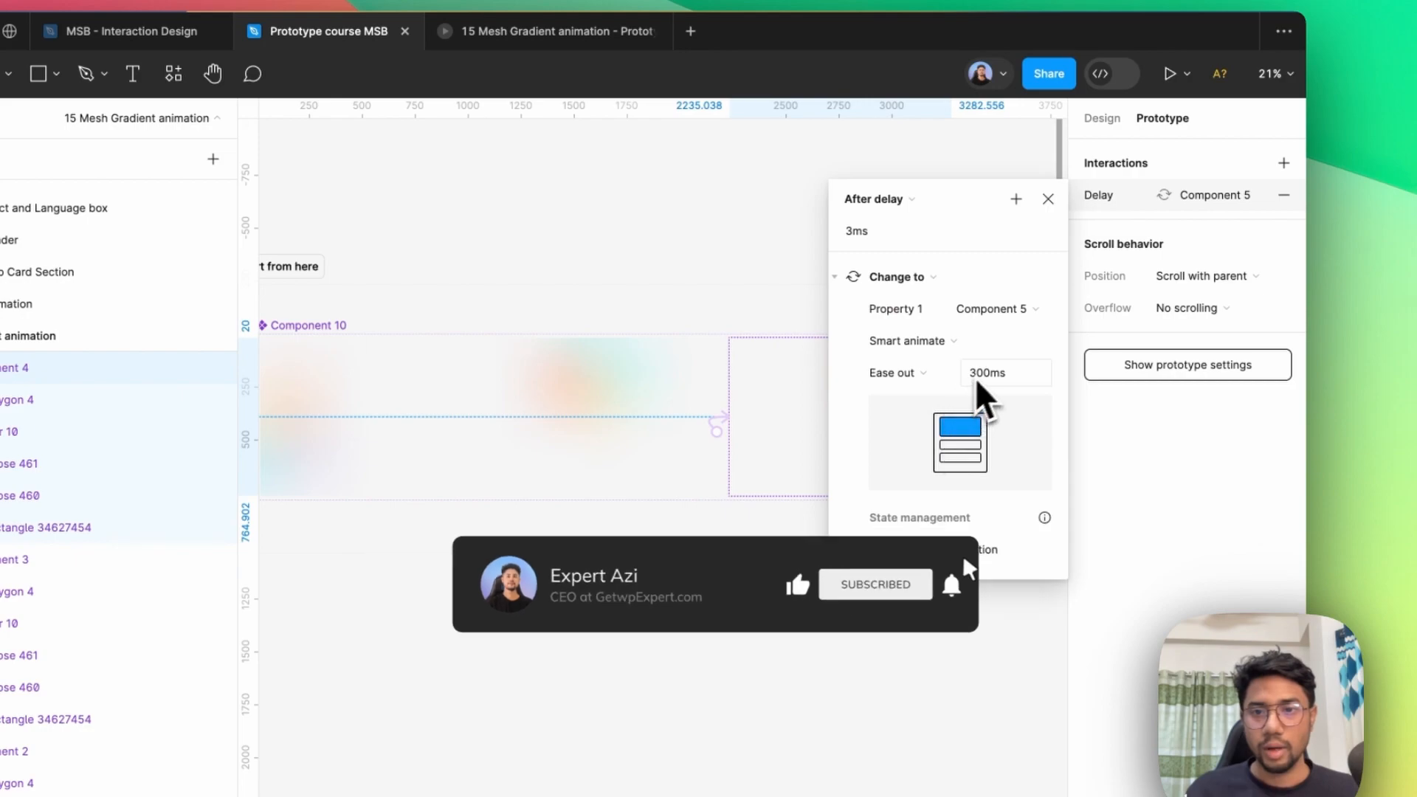
left_click(989, 370)
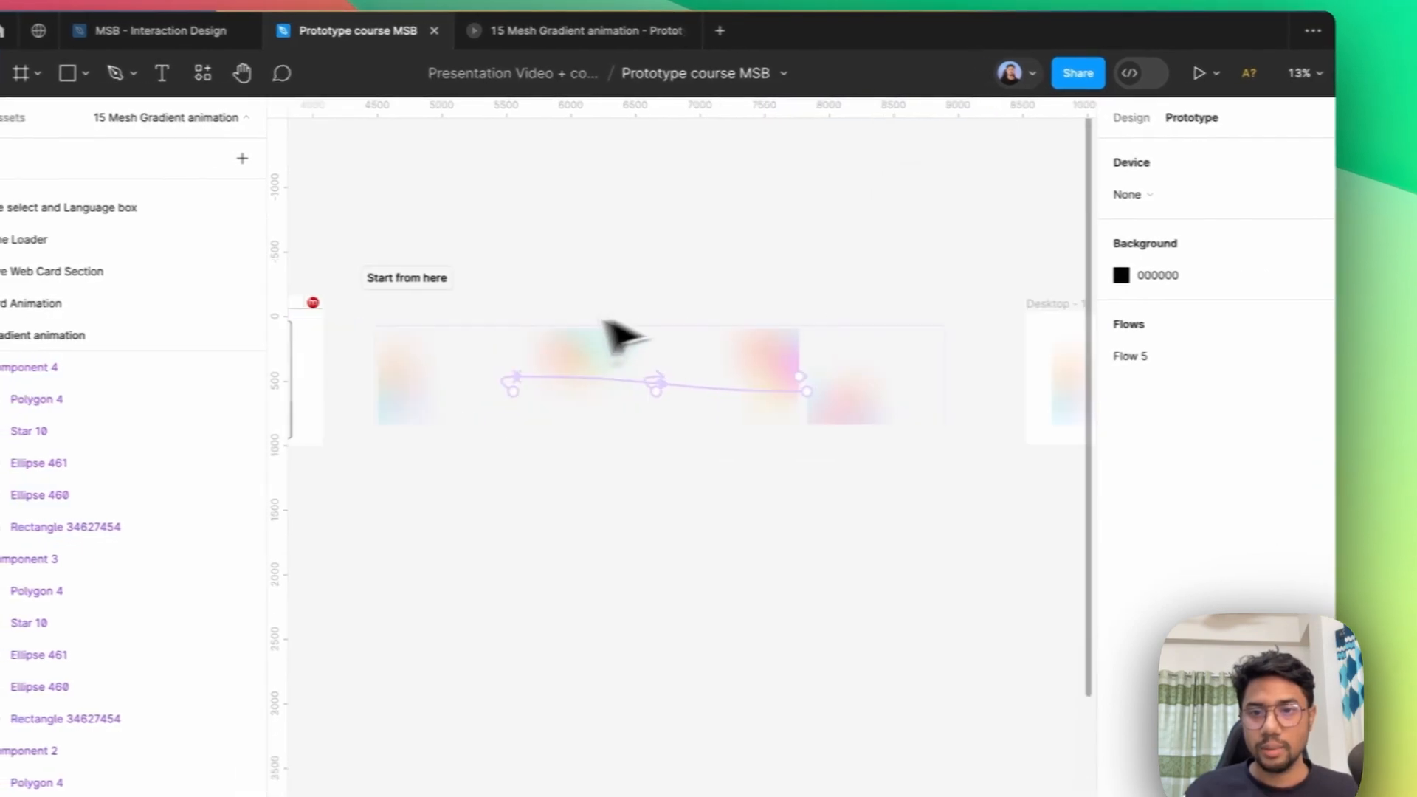
left_click(833, 384)
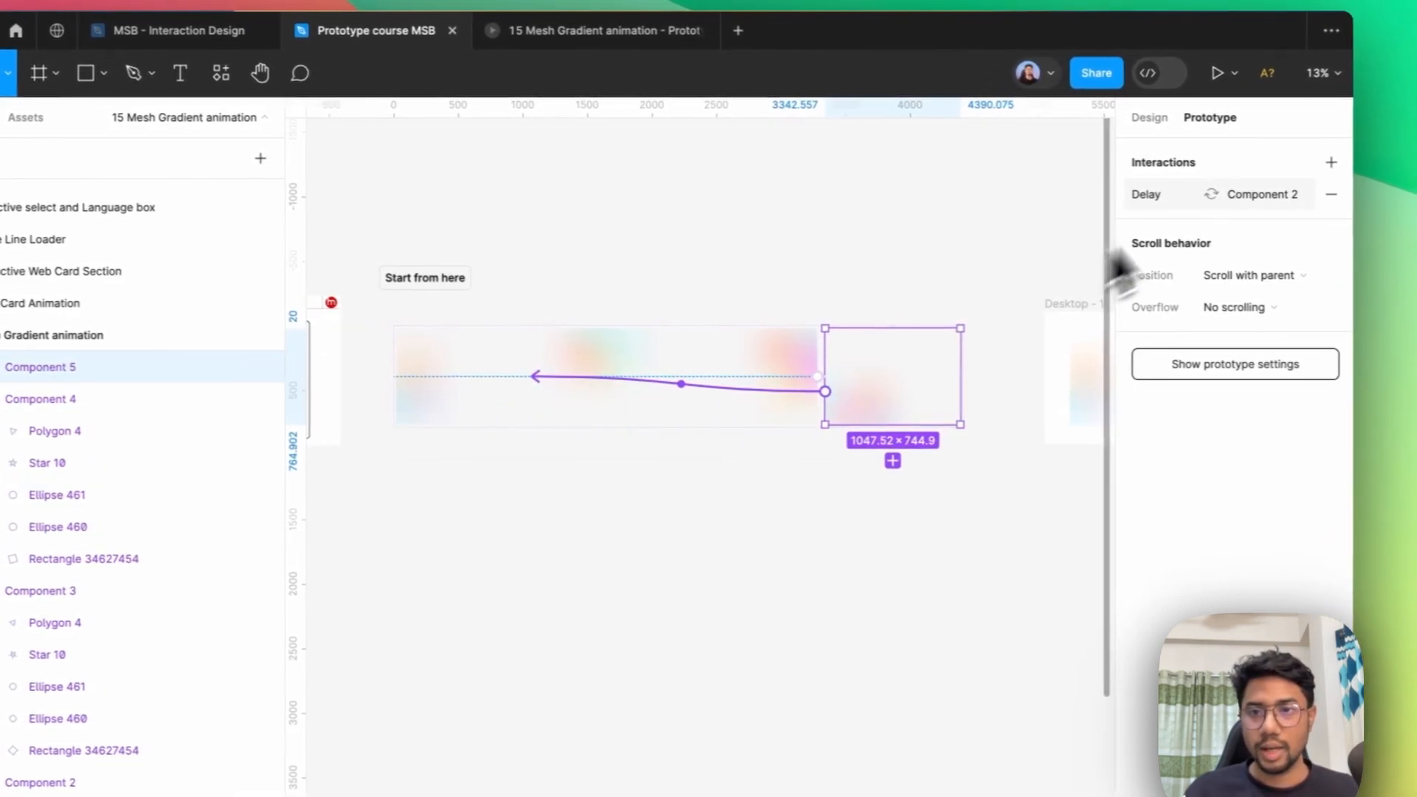
left_click(1151, 195)
left_click(657, 319)
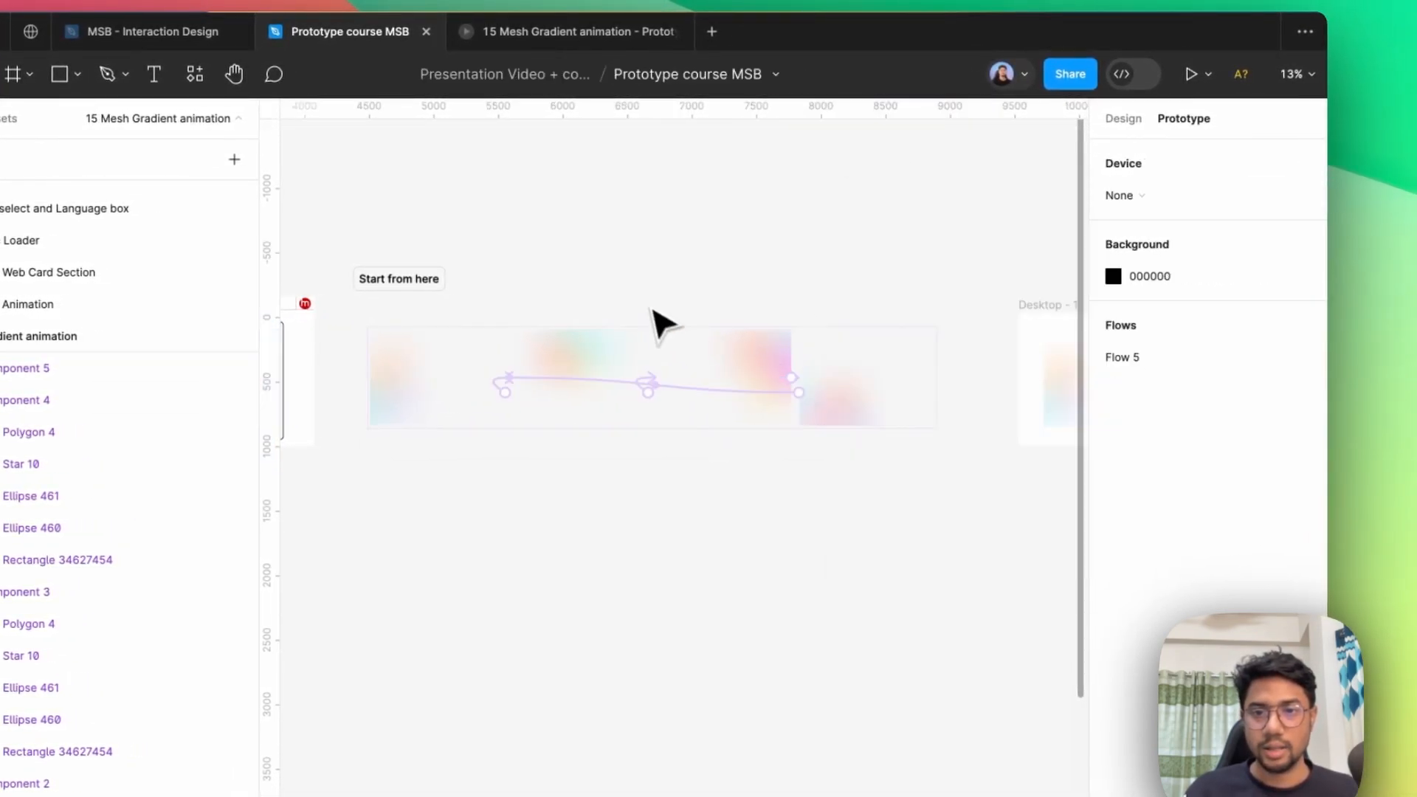
Check the slowed-down gradient animation in the open prototype preview and go back to the design file.
left_click(583, 33)
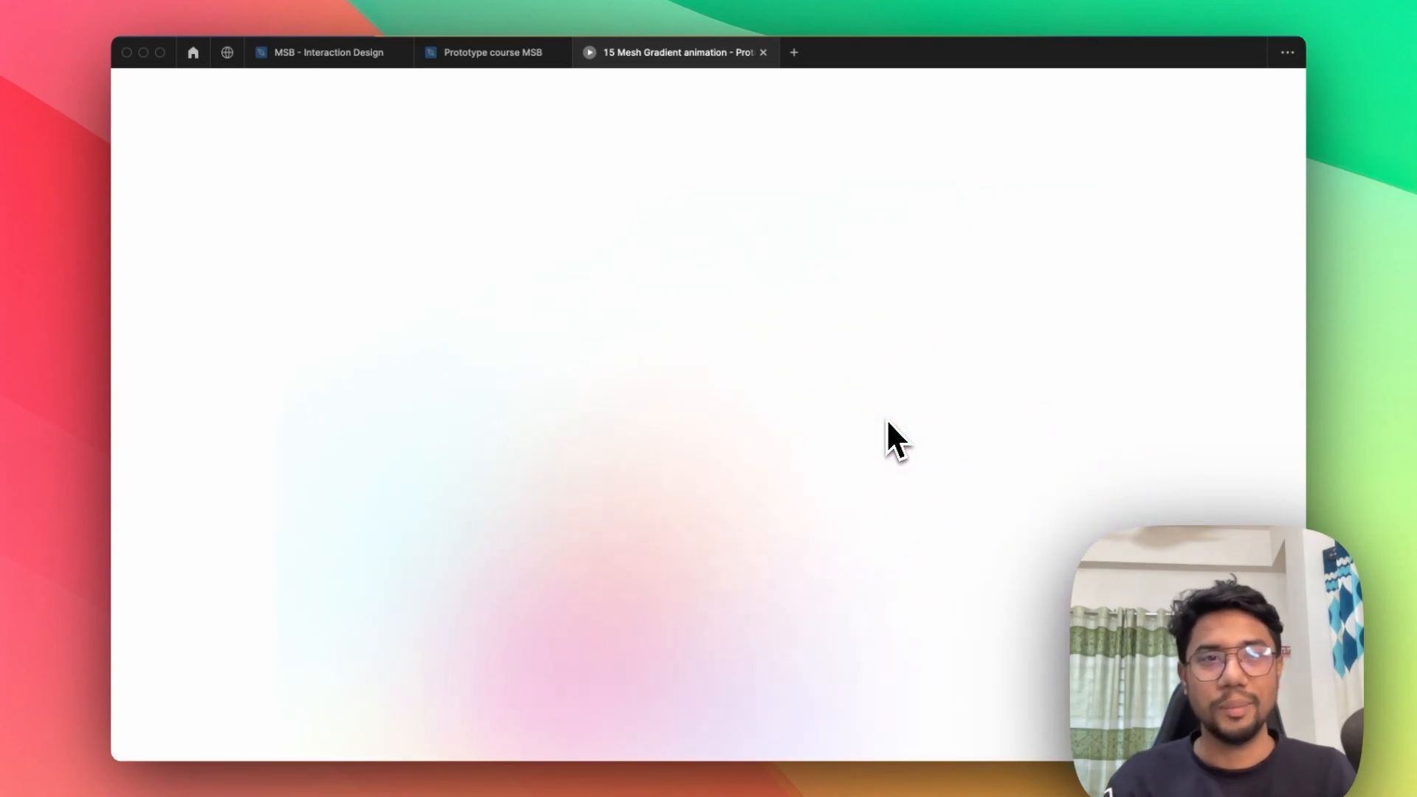
mouse_move(471, 94)
left_click(481, 55)
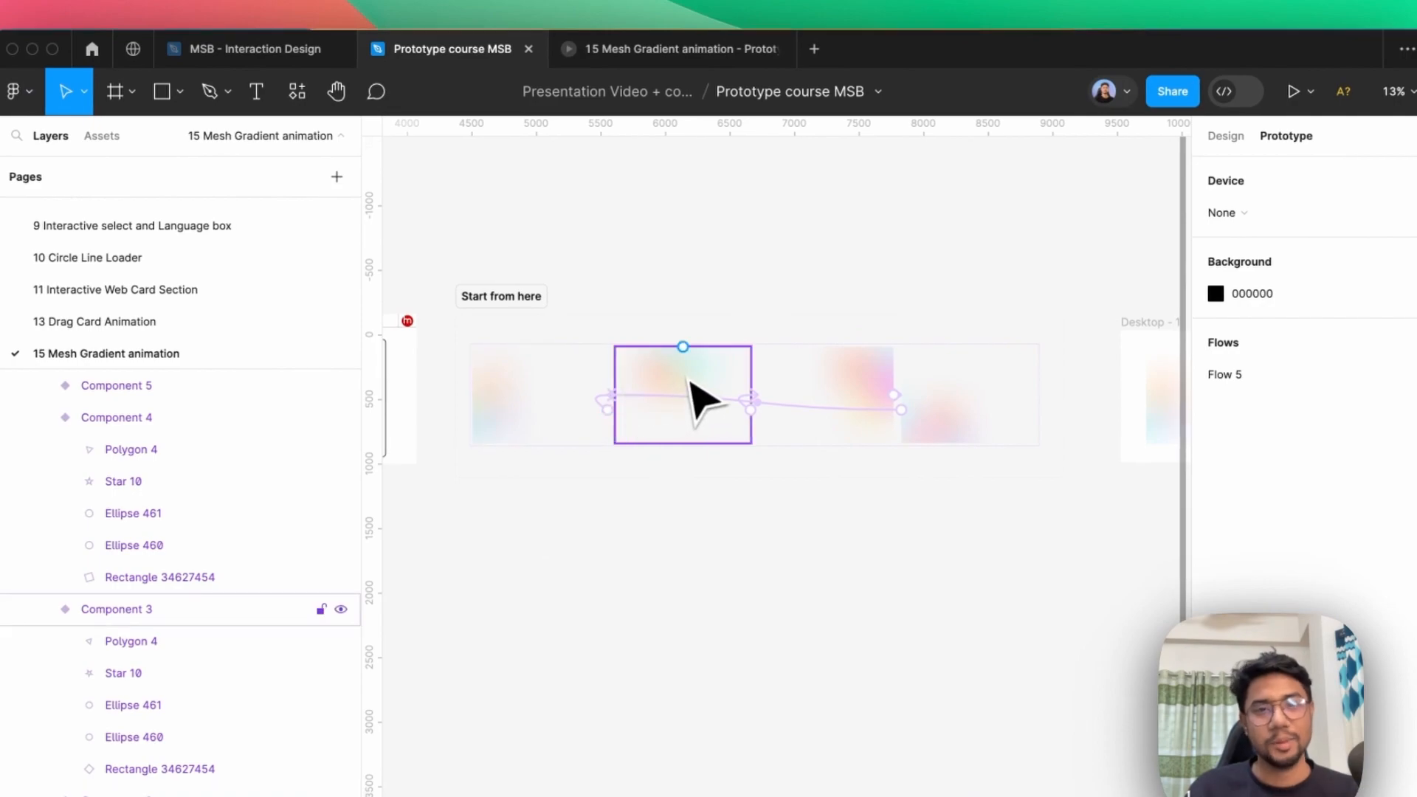
Open the settings of the Component 3 variant's delayed interaction.
left_click(697, 395)
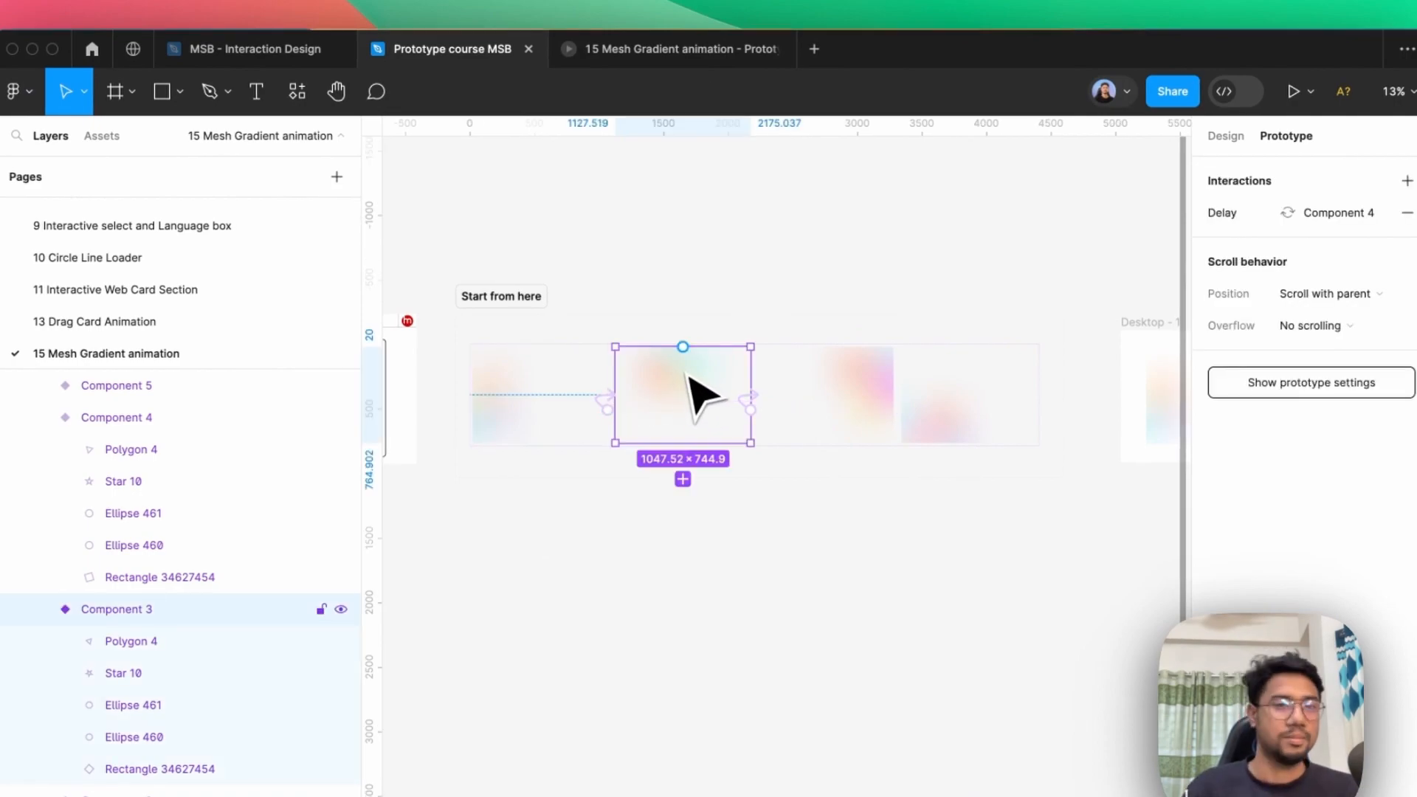
left_click(1302, 214)
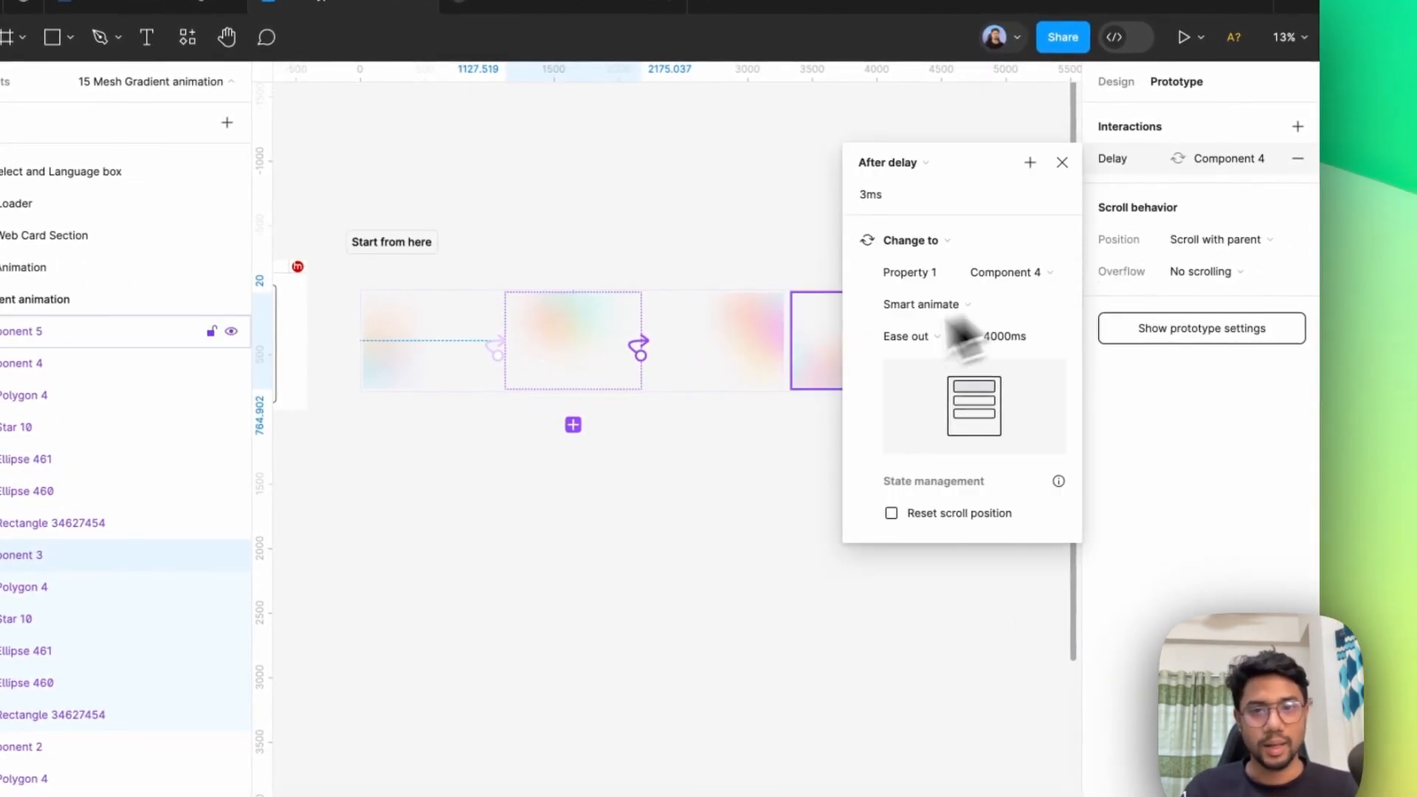